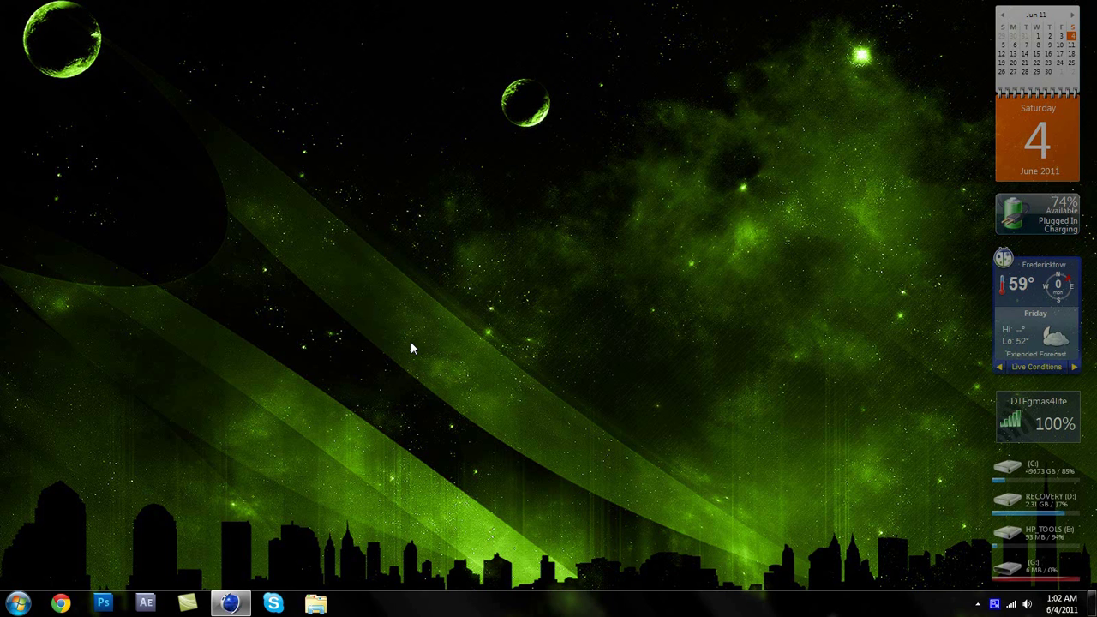
- Switch to CINEMA 4D and add a MoText object that reads "Hello"
left_click(230, 603)
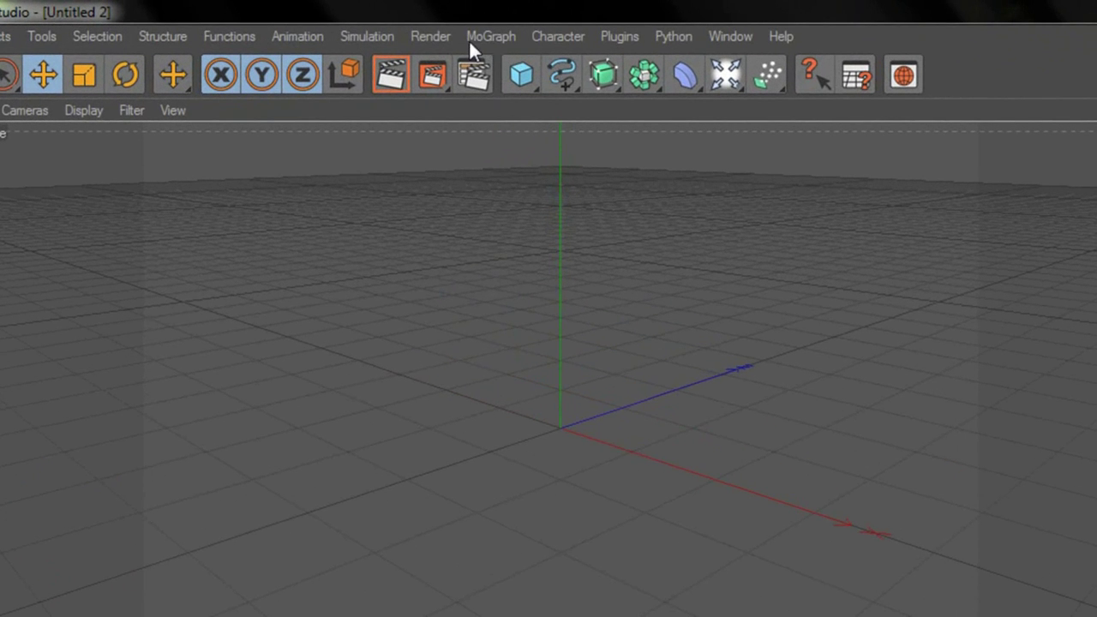
left_click(488, 32)
left_click(497, 282)
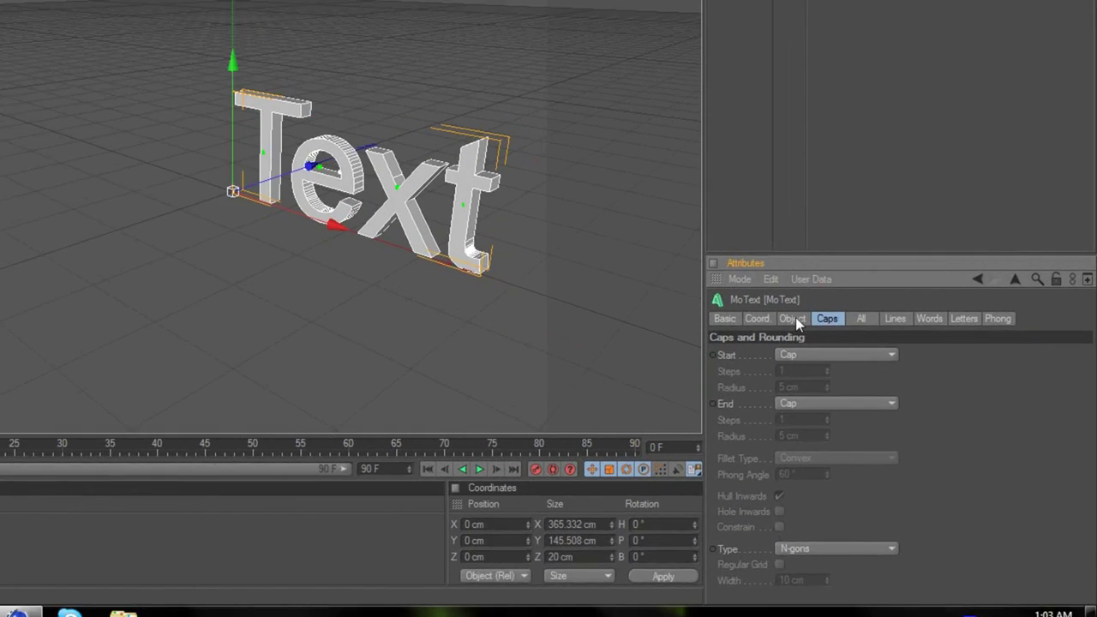
left_click(793, 318)
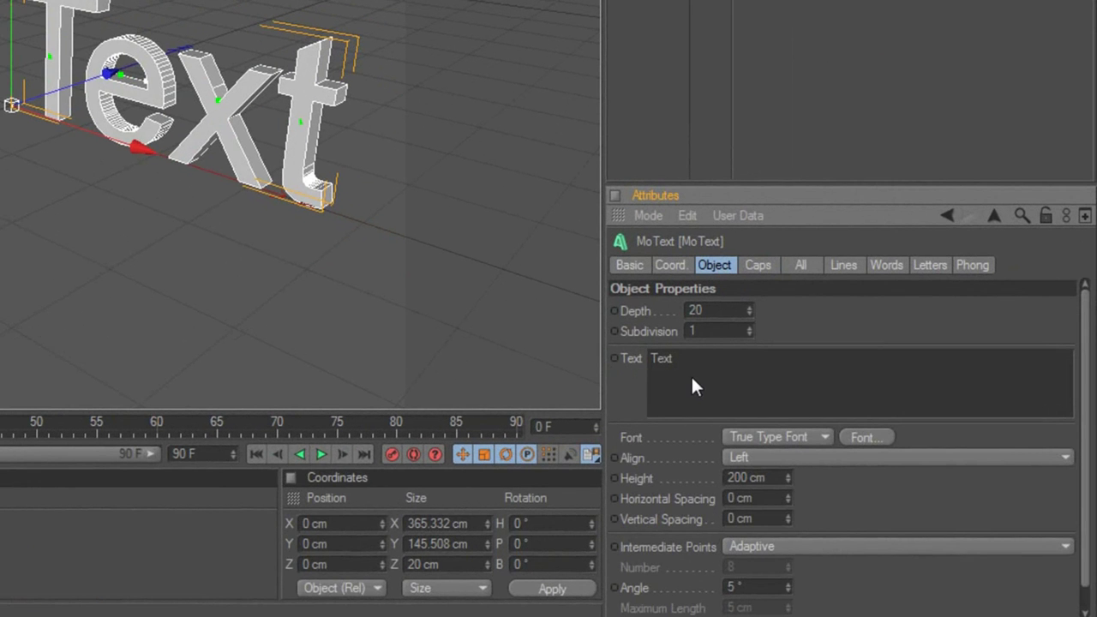
left_click_drag(697, 358, 608, 358)
type("Hello")
left_click(870, 327)
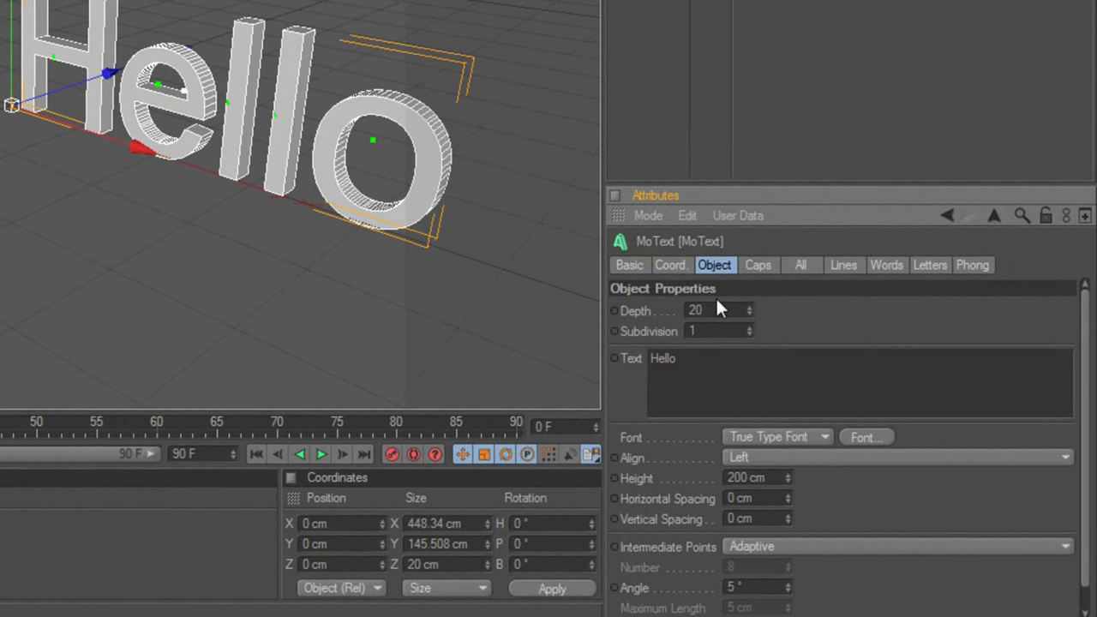
- Set the MoText depth to 100 and change its font to Bitsumishi
type("100")
left_click(802, 334)
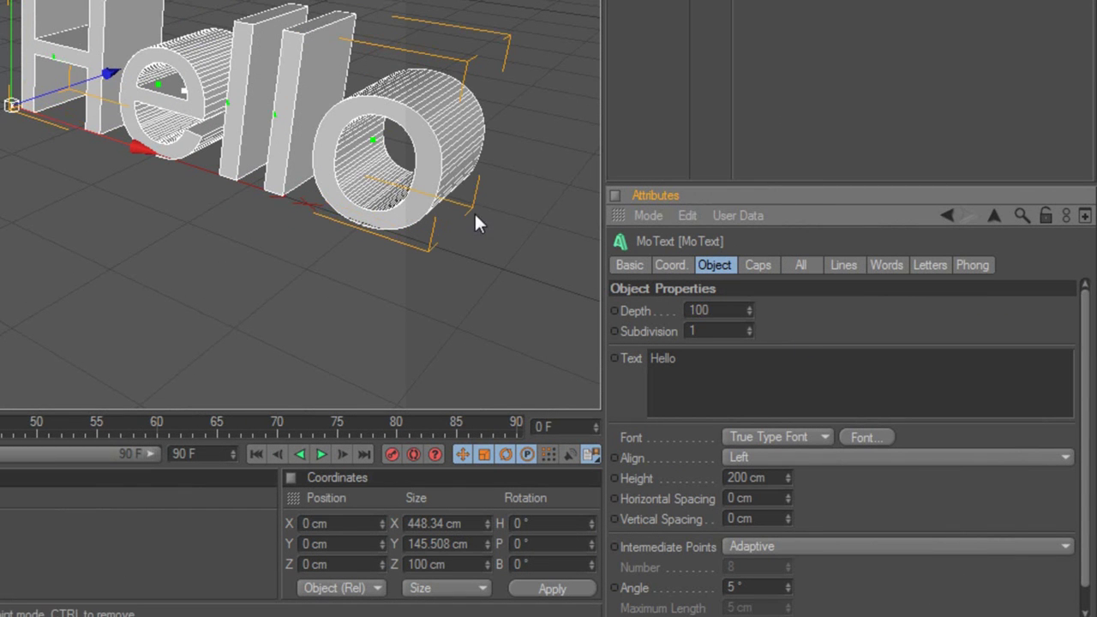
left_click(866, 437)
type("bit")
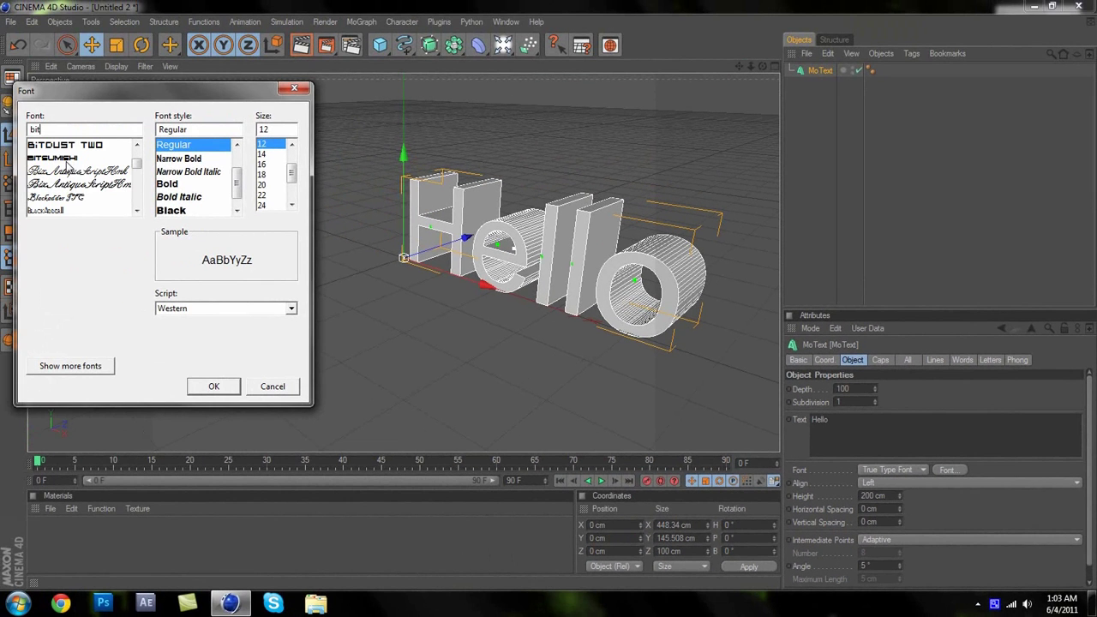
left_click(37, 158)
left_click(212, 387)
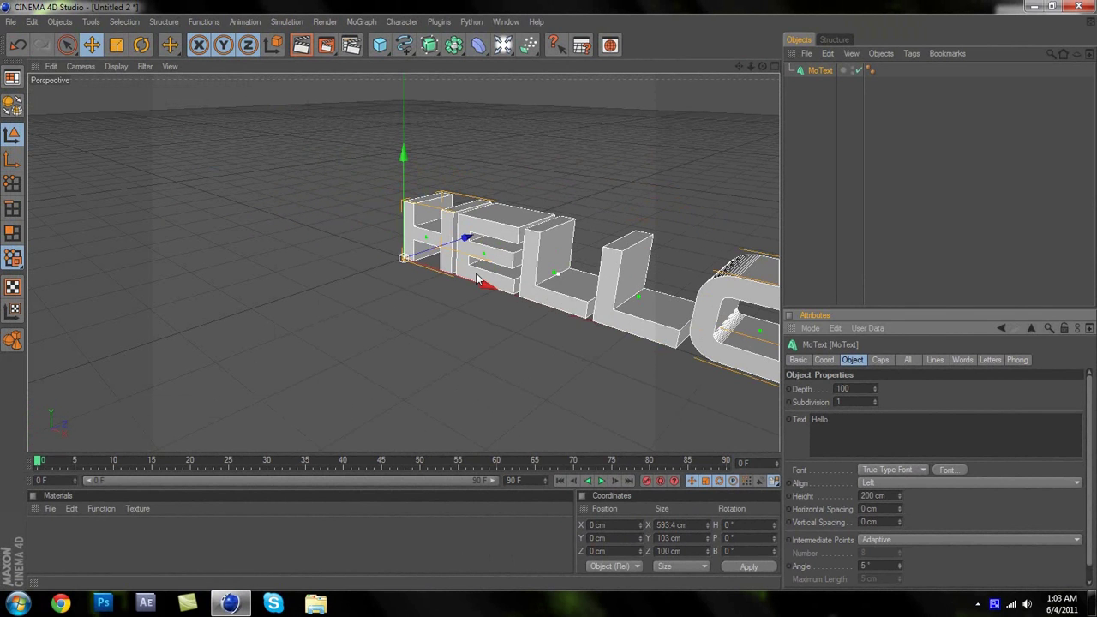
- Move the text along the X axis to about -255 cm and rename the MoText object Hello
left_click_drag(485, 284, 549, 302)
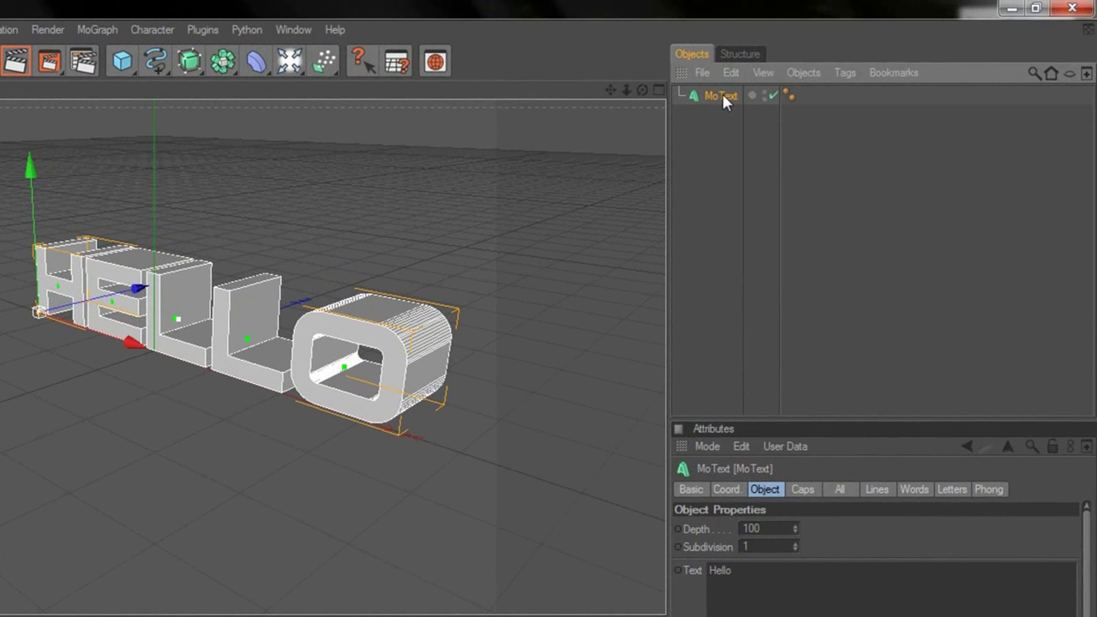
double_click(722, 96)
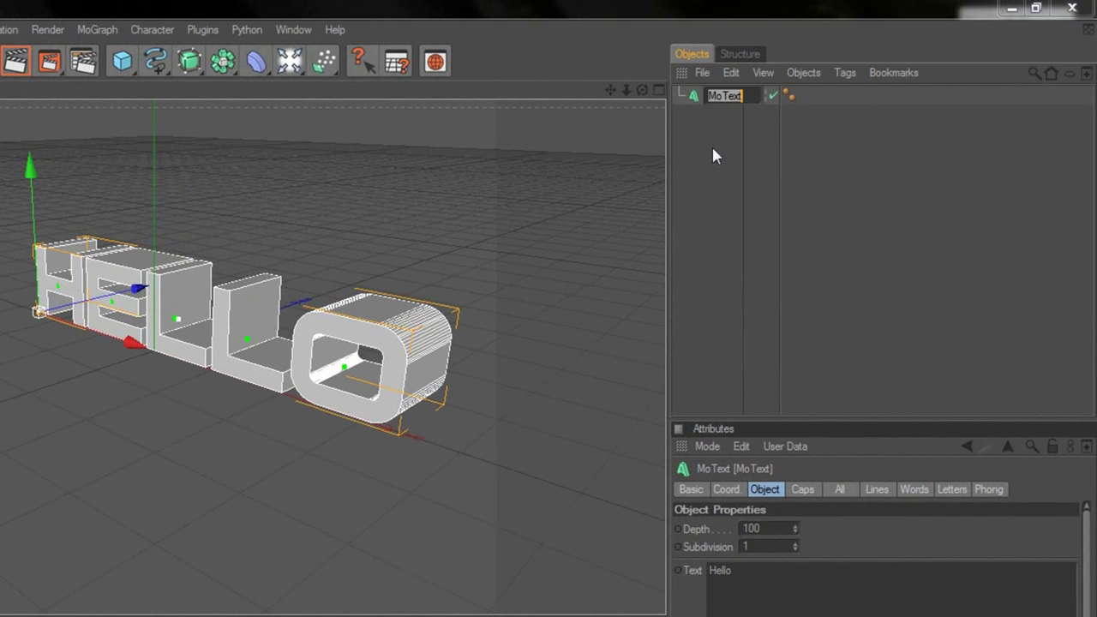
type("Hello")
key("Return")
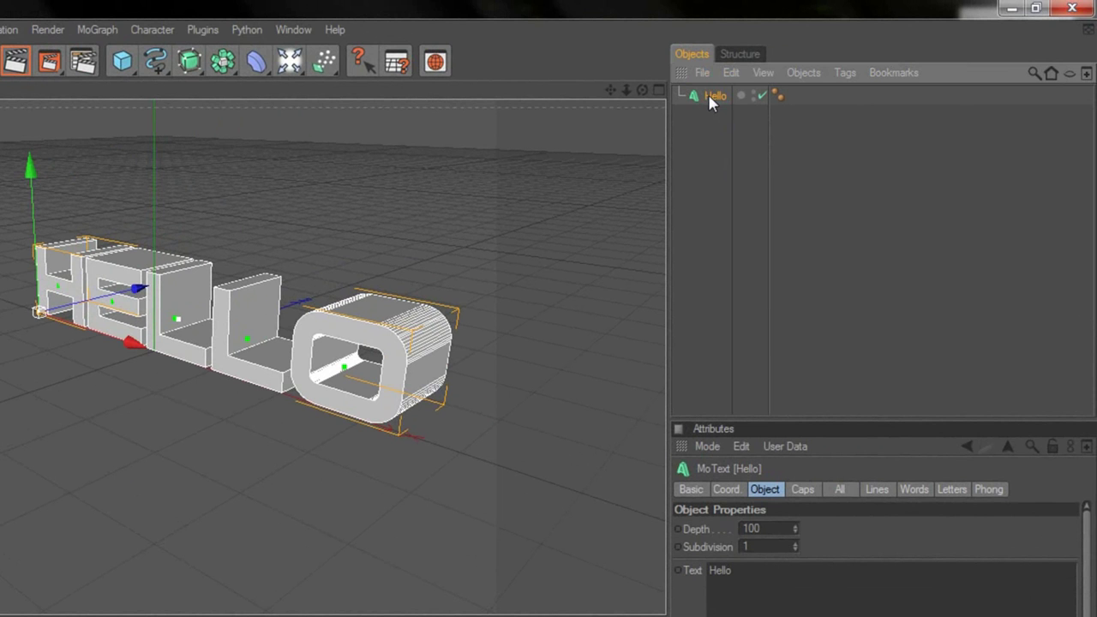
- Duplicate the Hello text object and set the copy's depth to 80
key("ctrl+c")
key("ctrl+v")
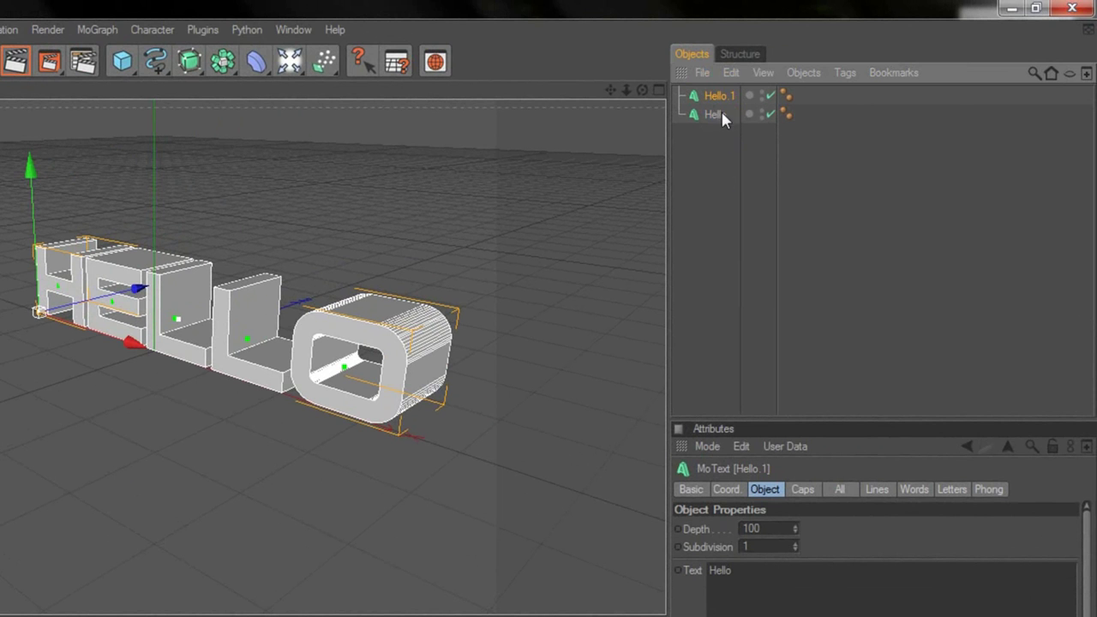
left_click(714, 116)
left_click(718, 96)
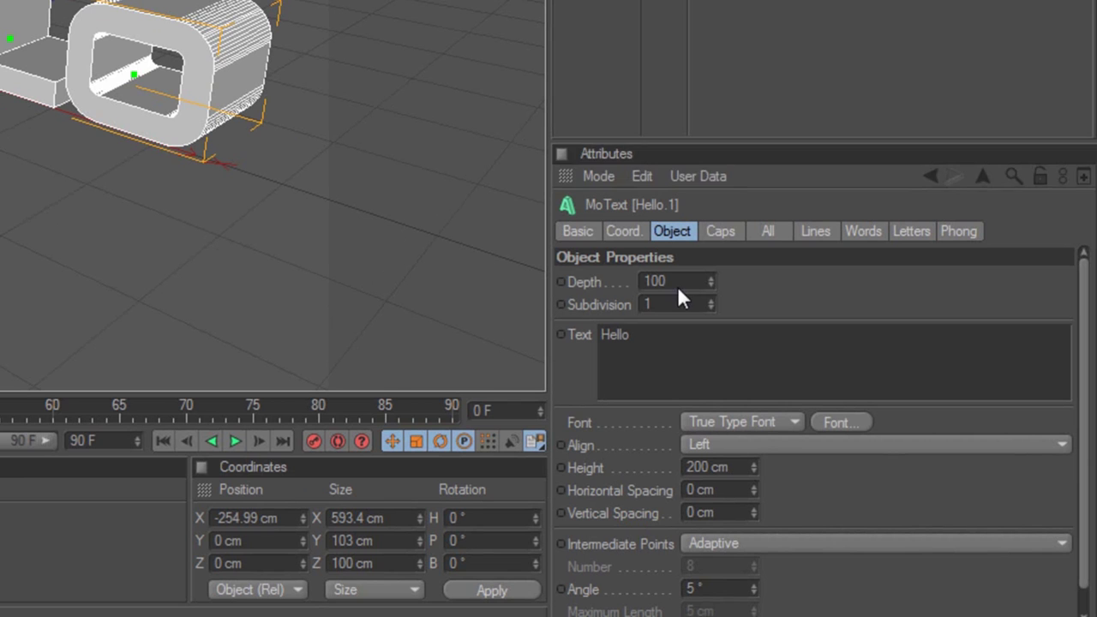
left_click(717, 390)
type("80")
key("Return")
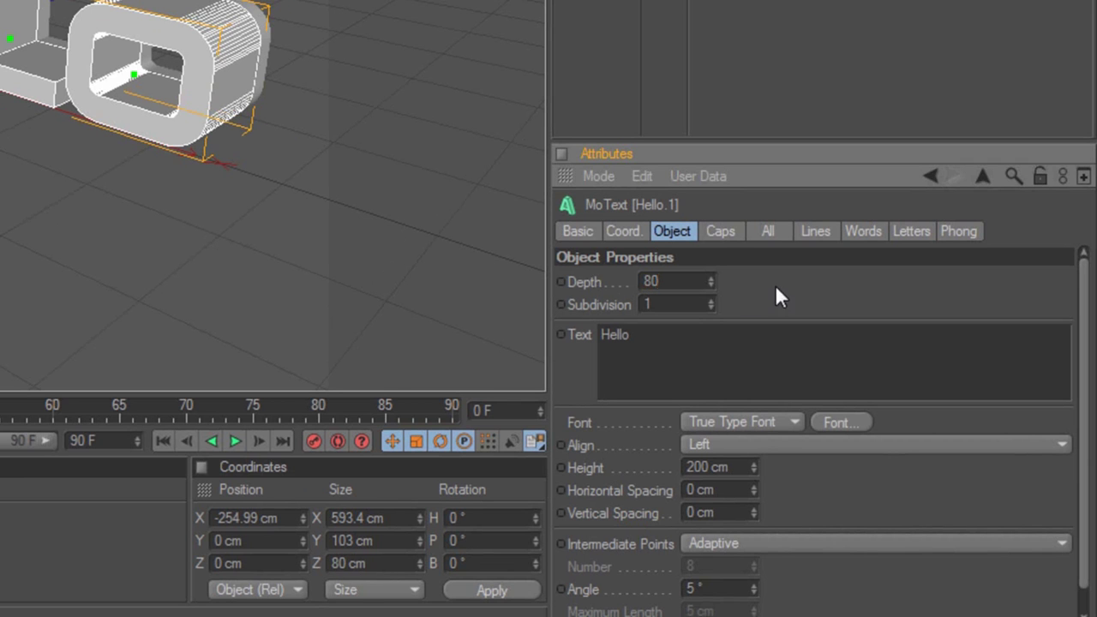
- Set the copy's start cap to Fillet Cap with a 3 cm radius
left_click(717, 231)
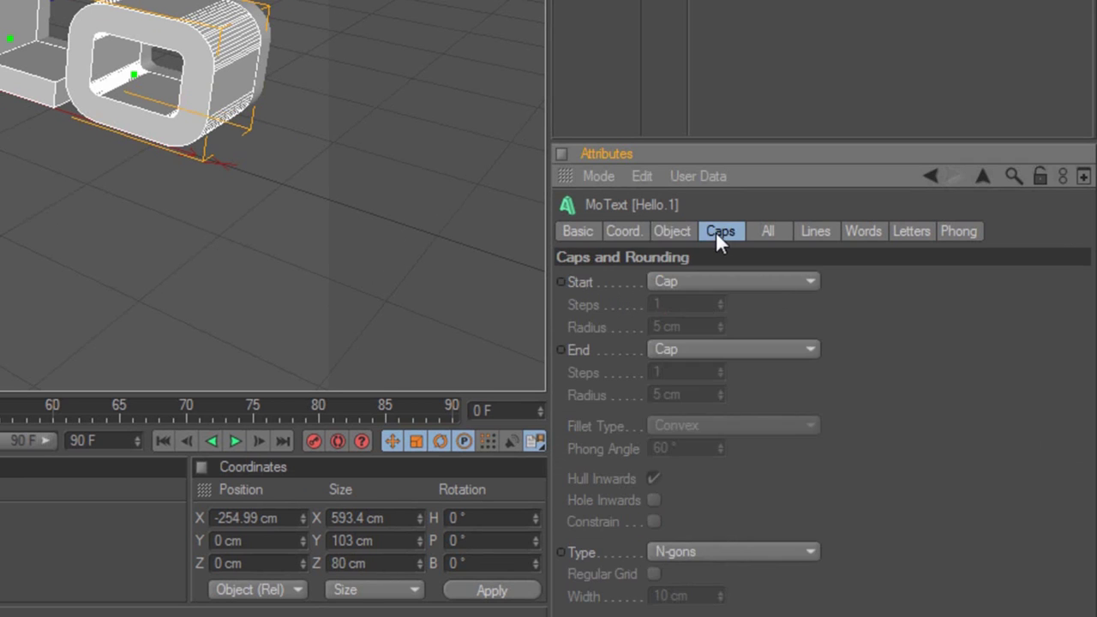
left_click(719, 283)
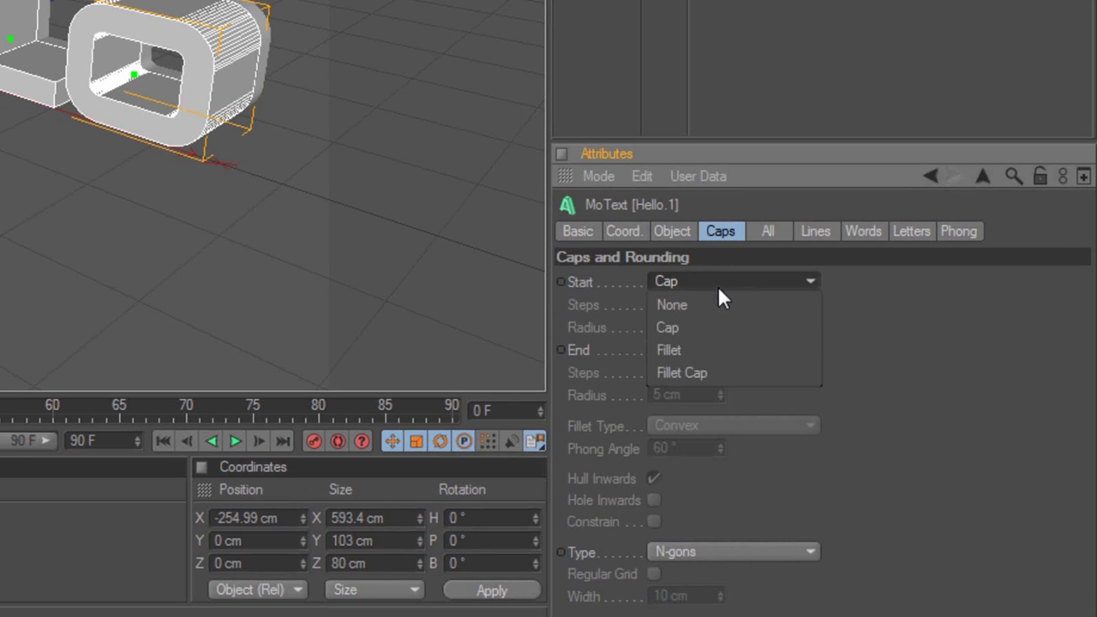
left_click(683, 370)
left_click(690, 327)
type("3")
key("Return")
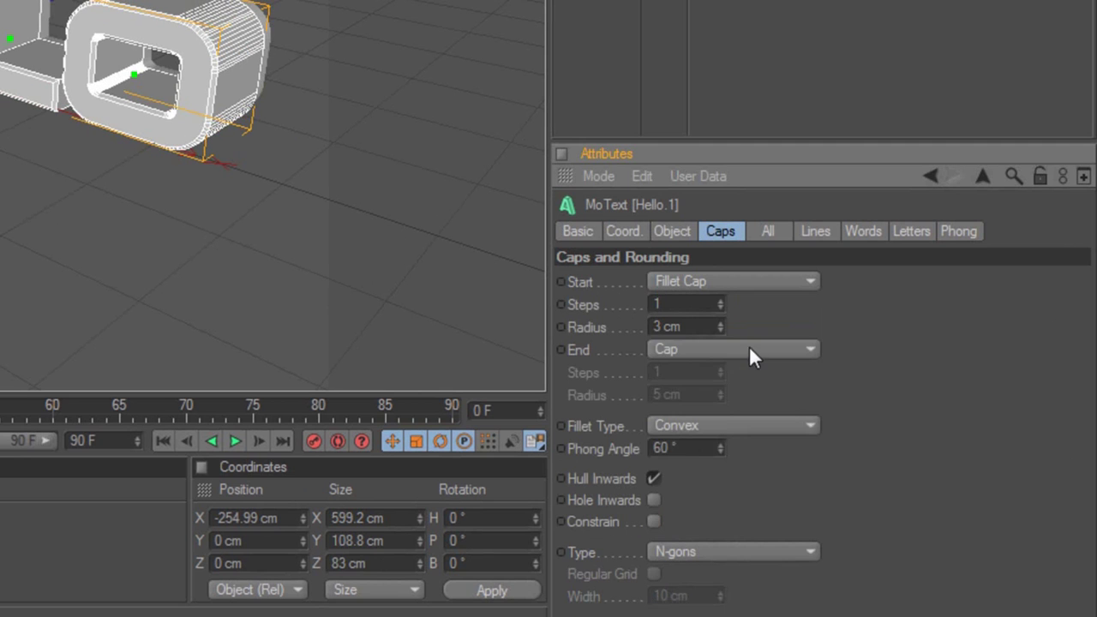
- Set the copy's end cap to Fillet Cap with a 3 cm radius
left_click(749, 349)
left_click(692, 440)
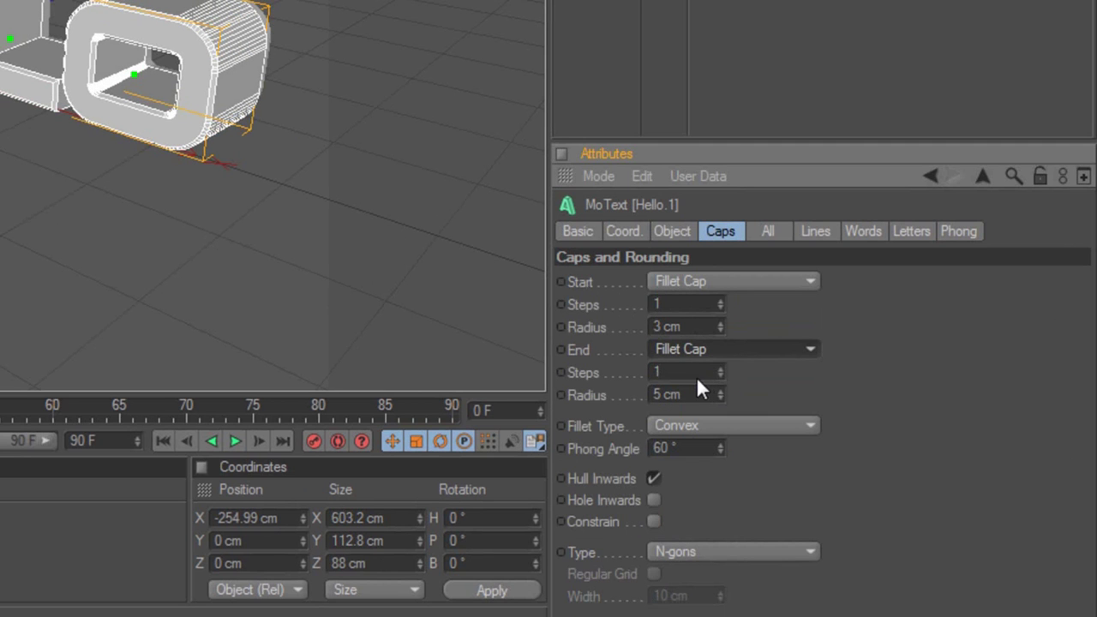
double_click(684, 394)
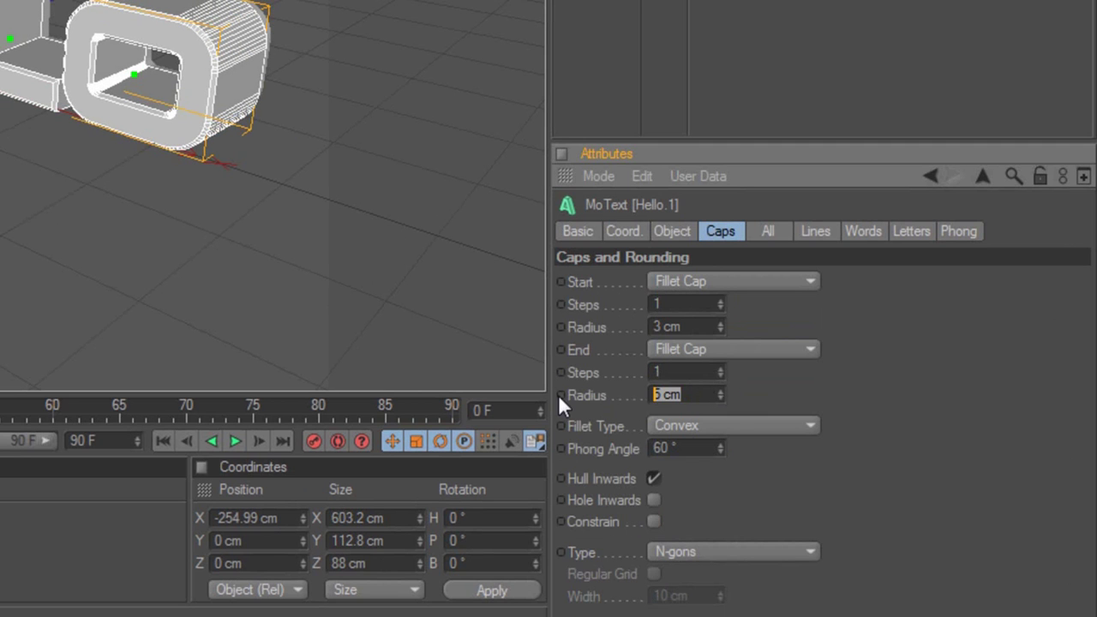
type("3")
key("Return")
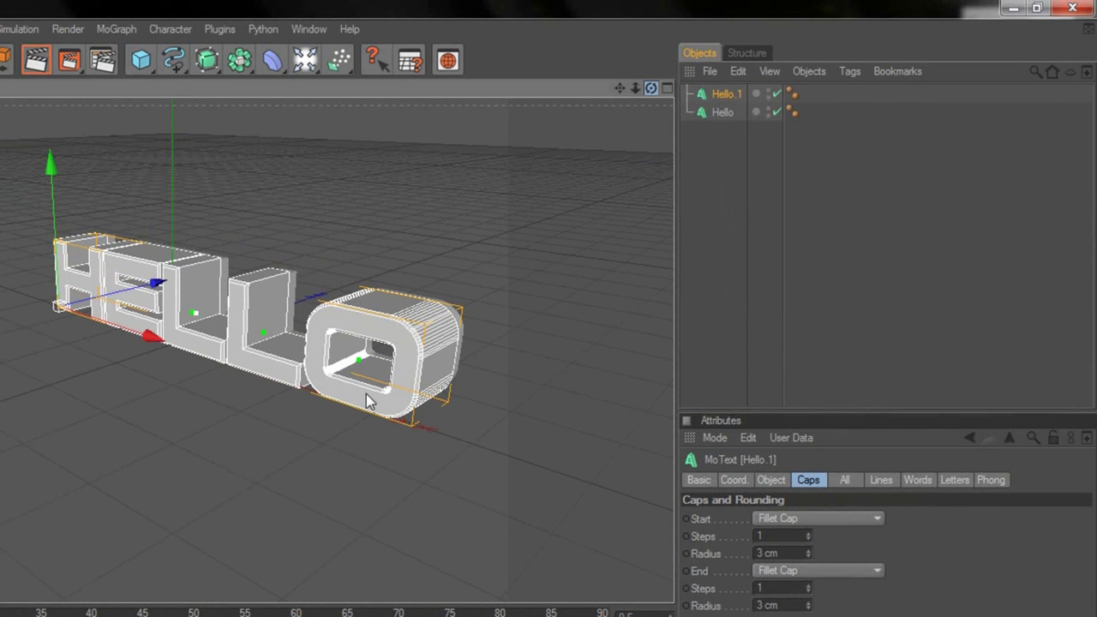
- Move the Hello.1 copy along the Z axis so it sits centred within the original text's depth
left_click_drag(366, 402, 366, 398, "alt")
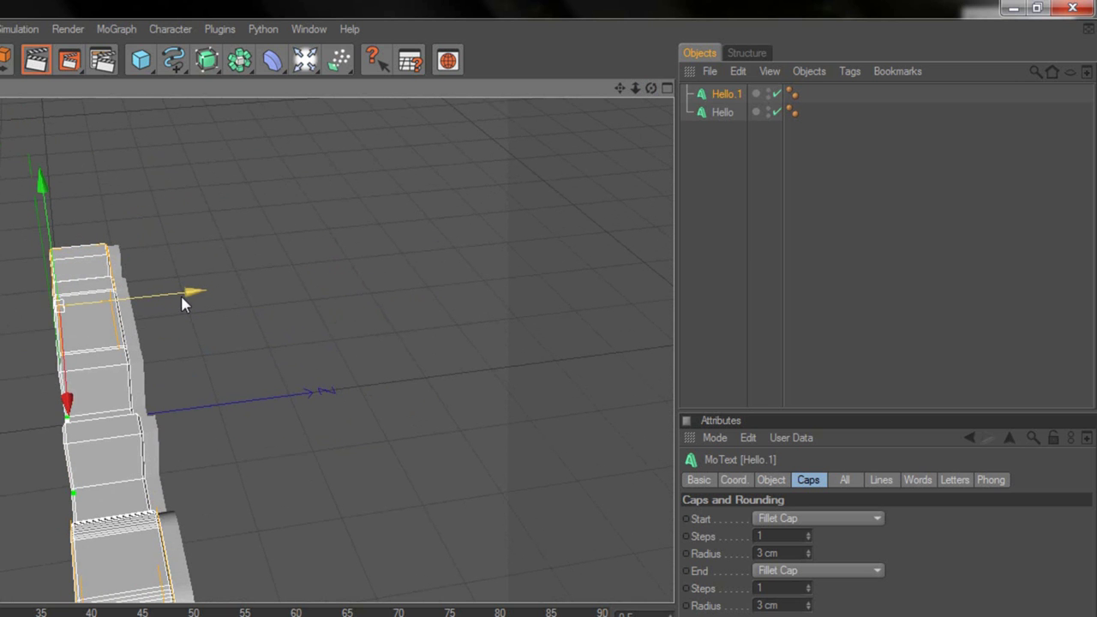
left_click_drag(176, 304, 366, 401)
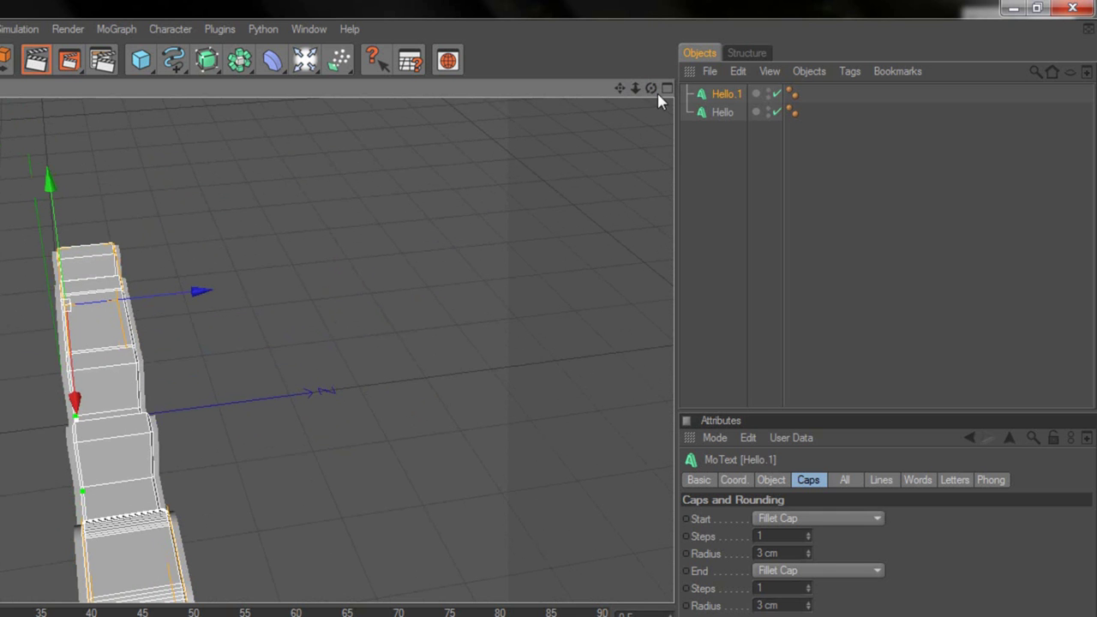
left_click_drag(651, 89, 366, 401)
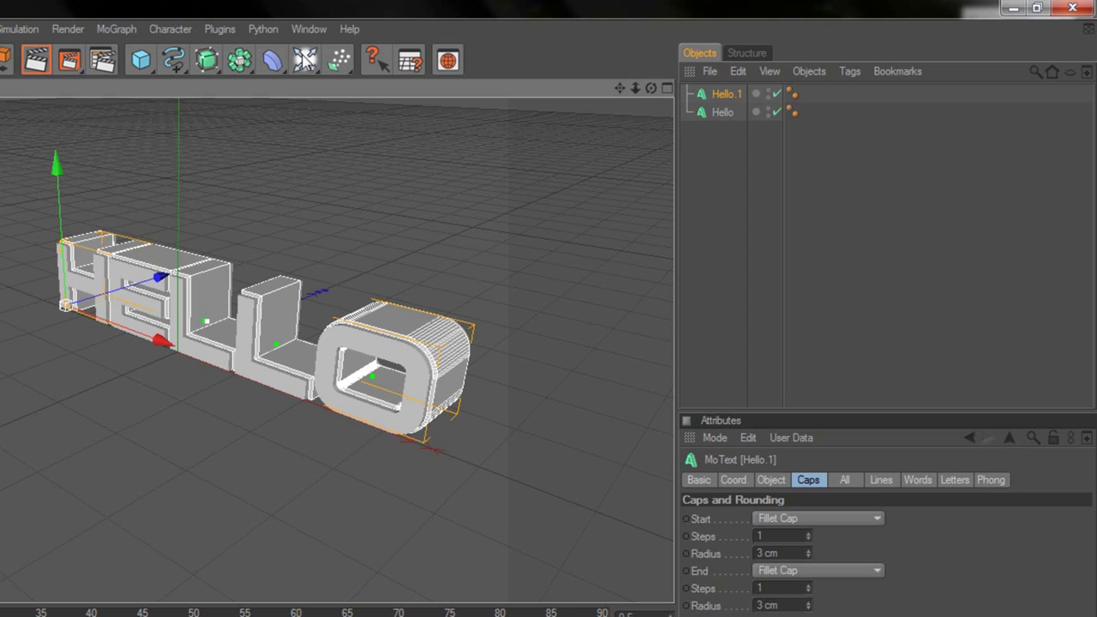
- Add an omni light and place it above and in front of the text, at about Y 348 cm and Z -418 cm
left_click(304, 60)
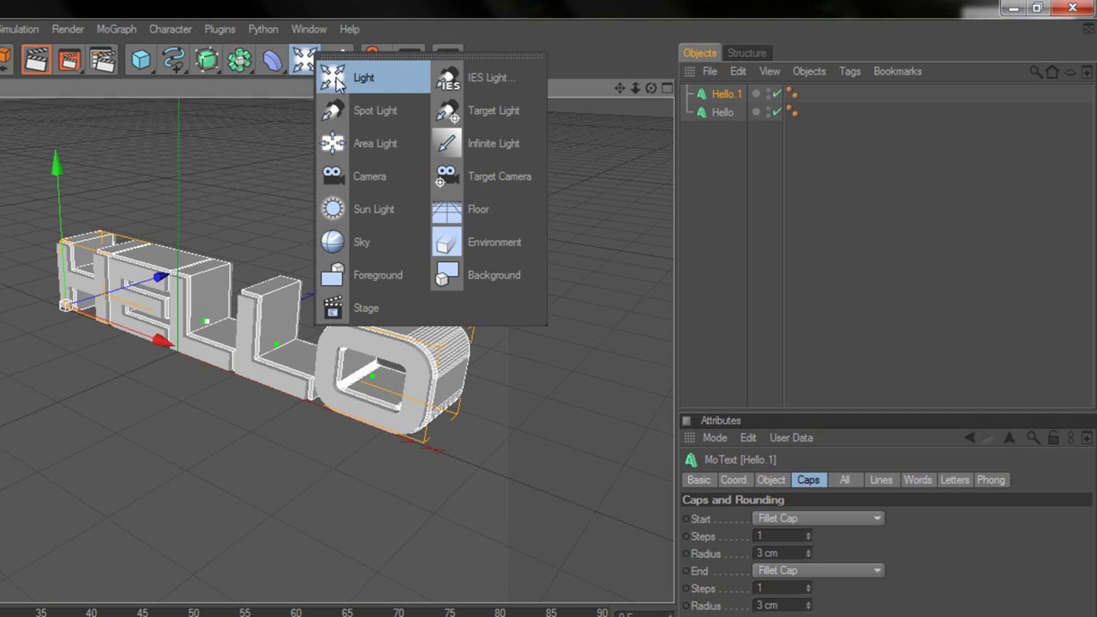
left_click(366, 78)
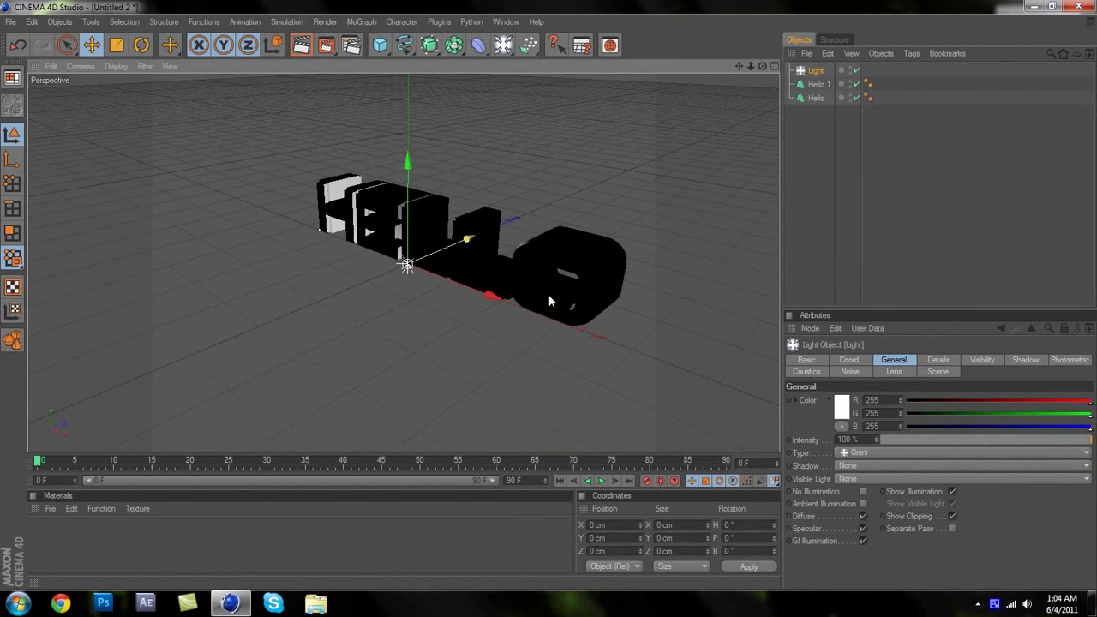
left_click_drag(351, 284, 104, 387)
left_click_drag(476, 242, 476, 243)
left_click_drag(171, 321, 112, 35)
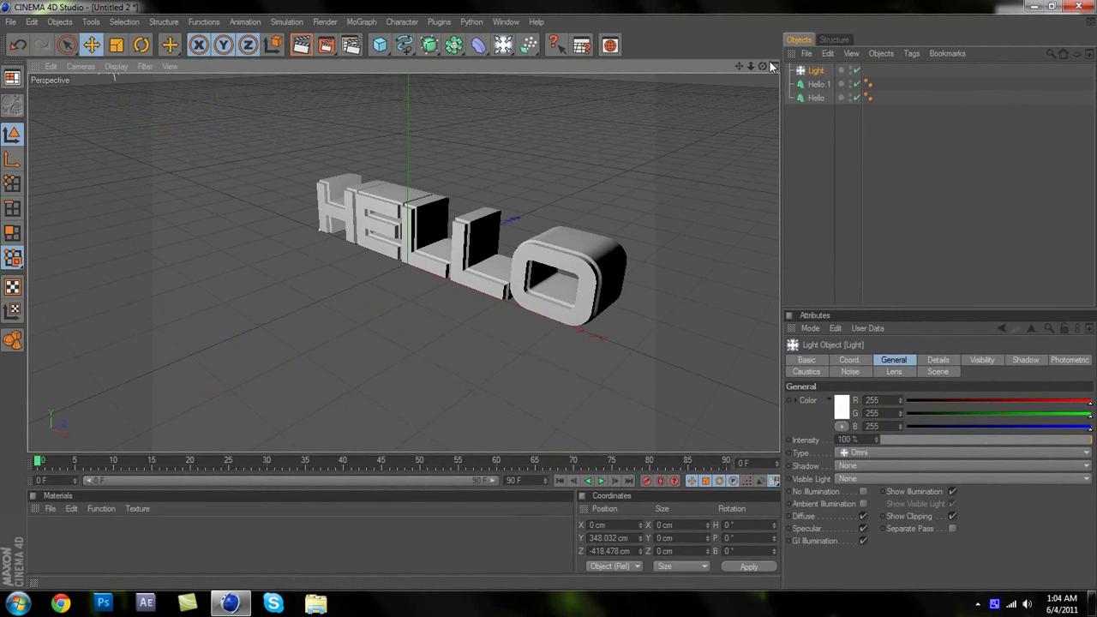
- Make both the Hello and Hello.1 text objects editable
left_click_drag(762, 66, 547, 294)
left_click_drag(738, 66, 549, 300)
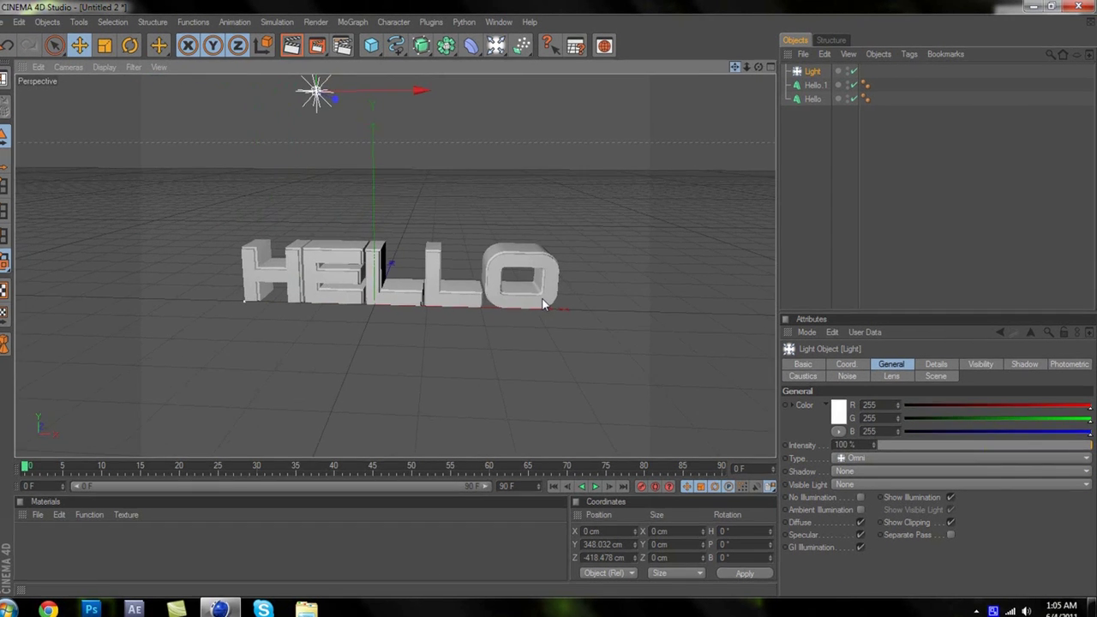
left_click_drag(758, 66, 543, 304)
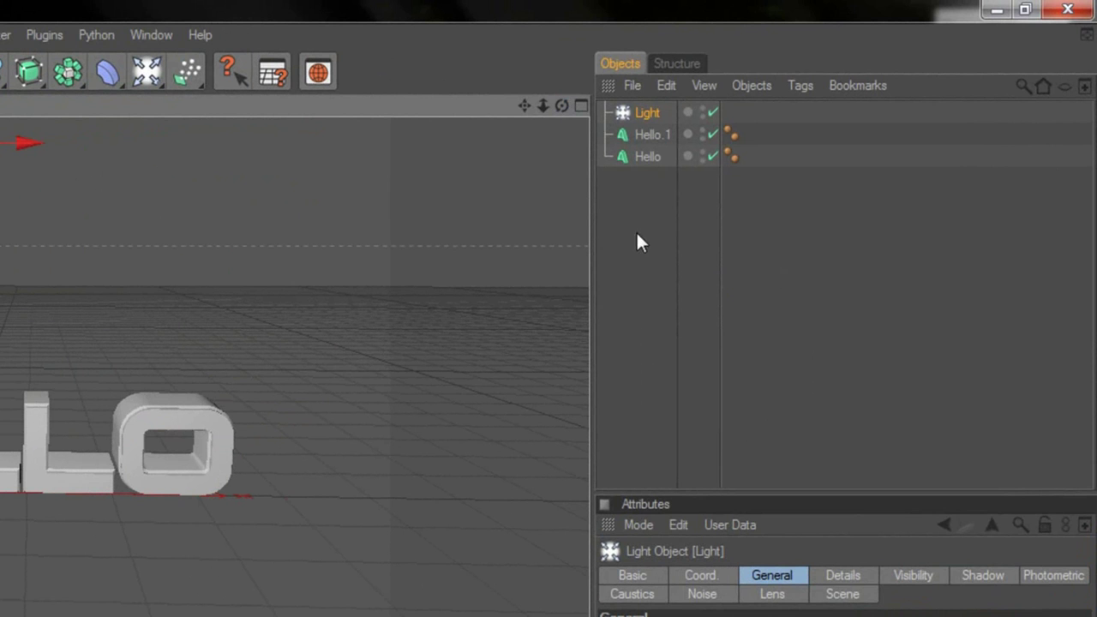
left_click_drag(643, 172, 626, 130)
key("c")
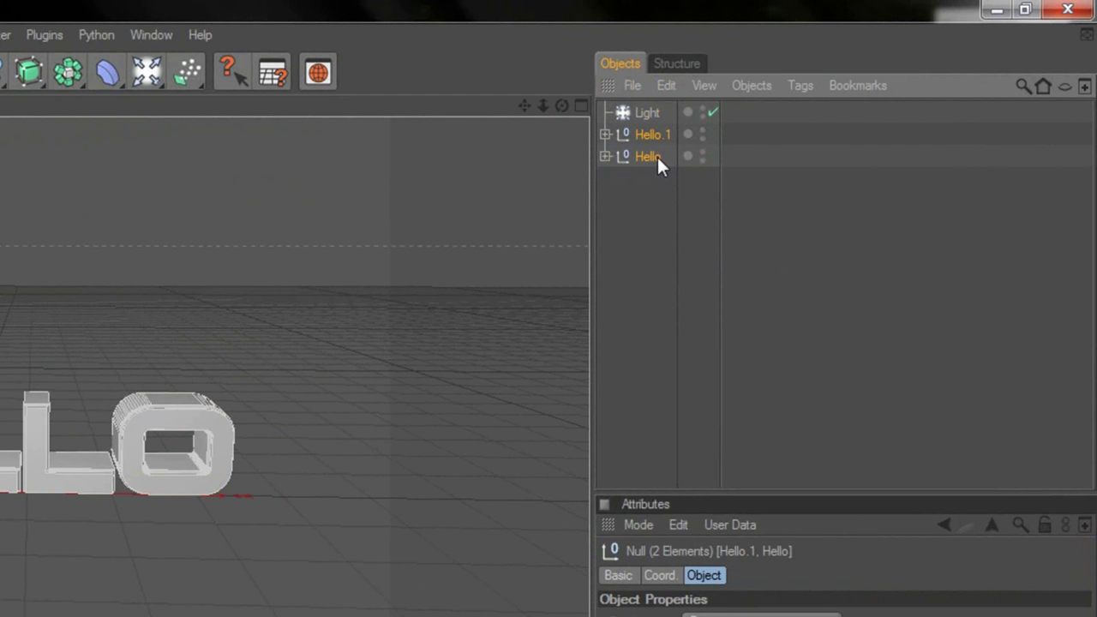
- Move the five letter extrudes out of the Hello group to the top level and delete the emptied group
left_click(607, 156)
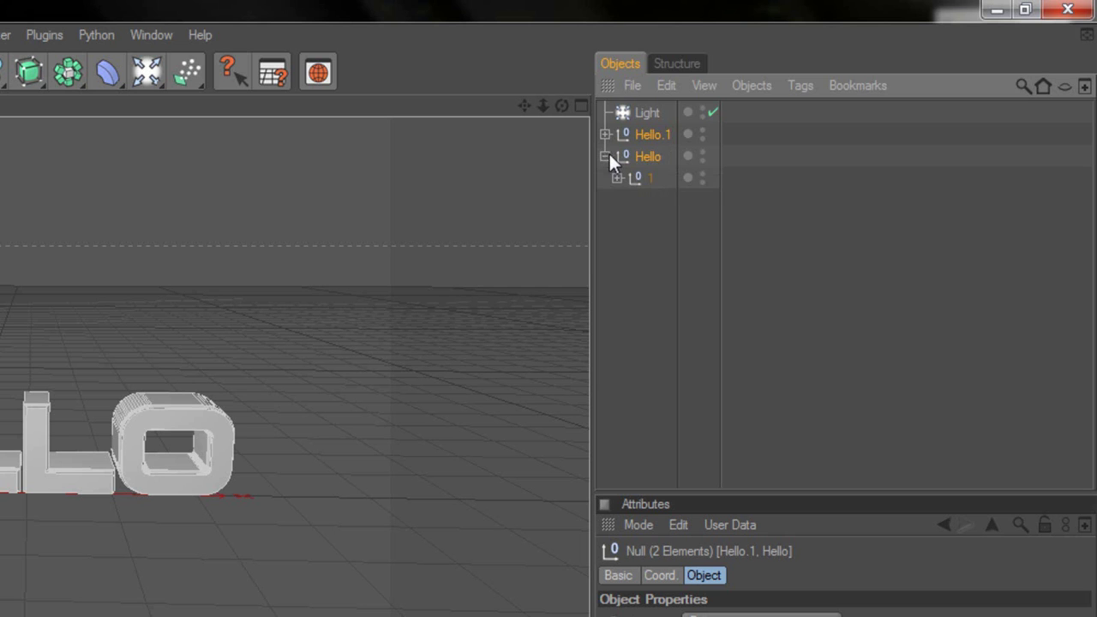
left_click(617, 178)
left_click(629, 201)
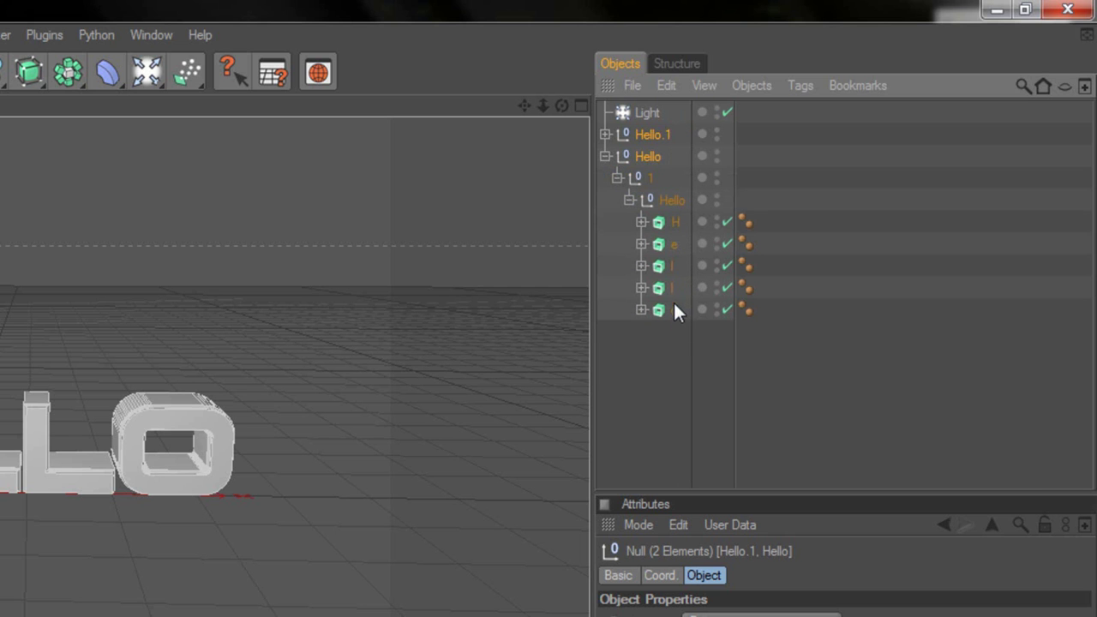
left_click(676, 222)
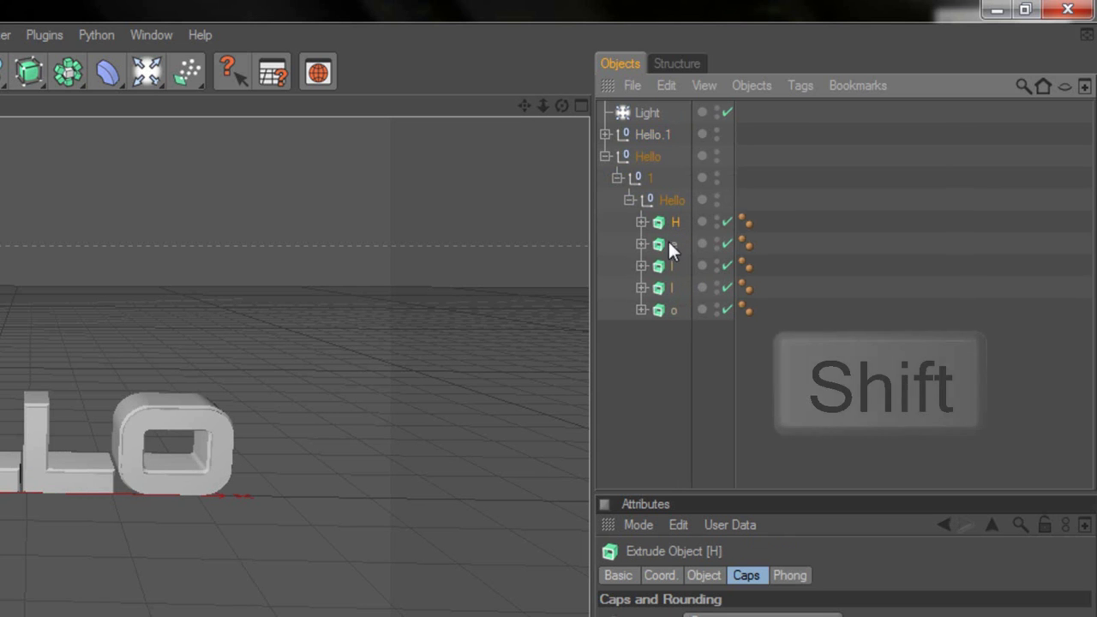
left_click(673, 310, "shift")
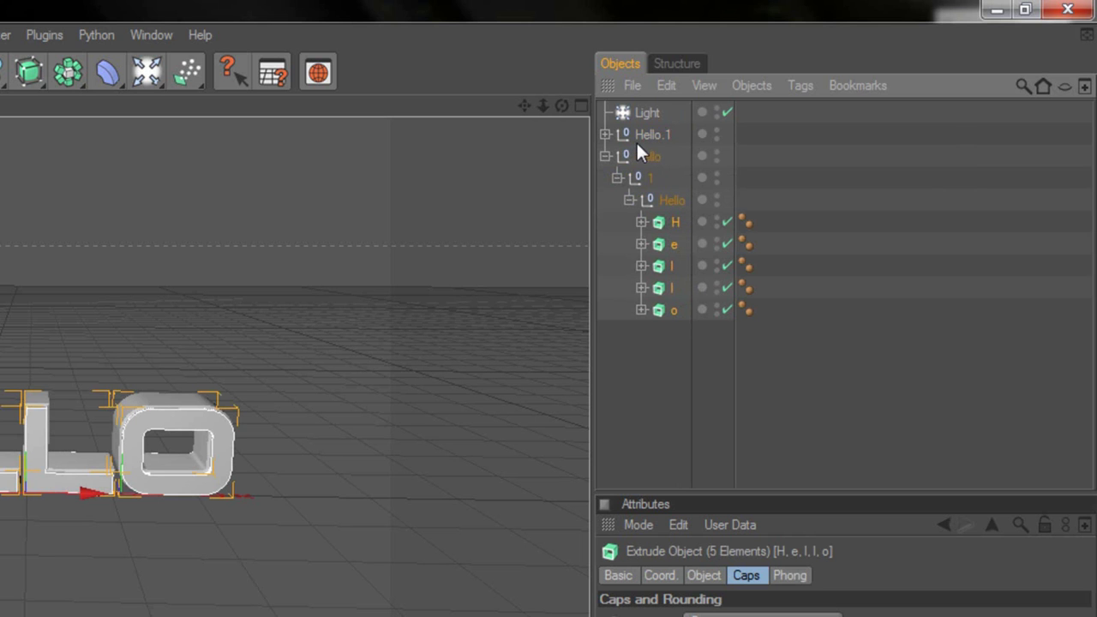
left_click_drag(634, 141, 636, 141)
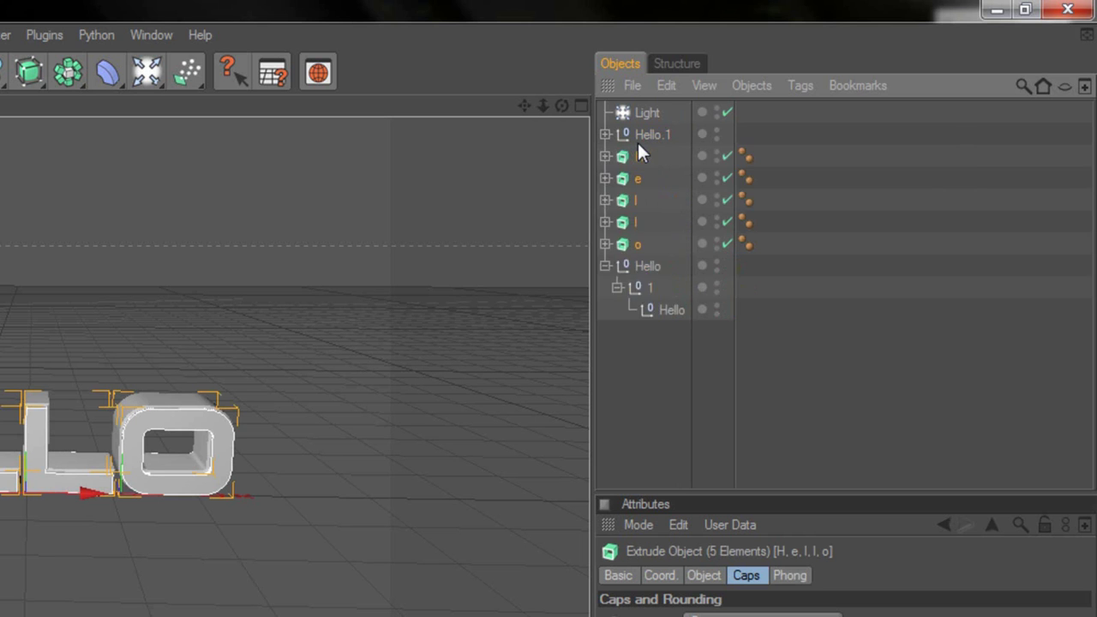
left_click(645, 267)
key("Delete")
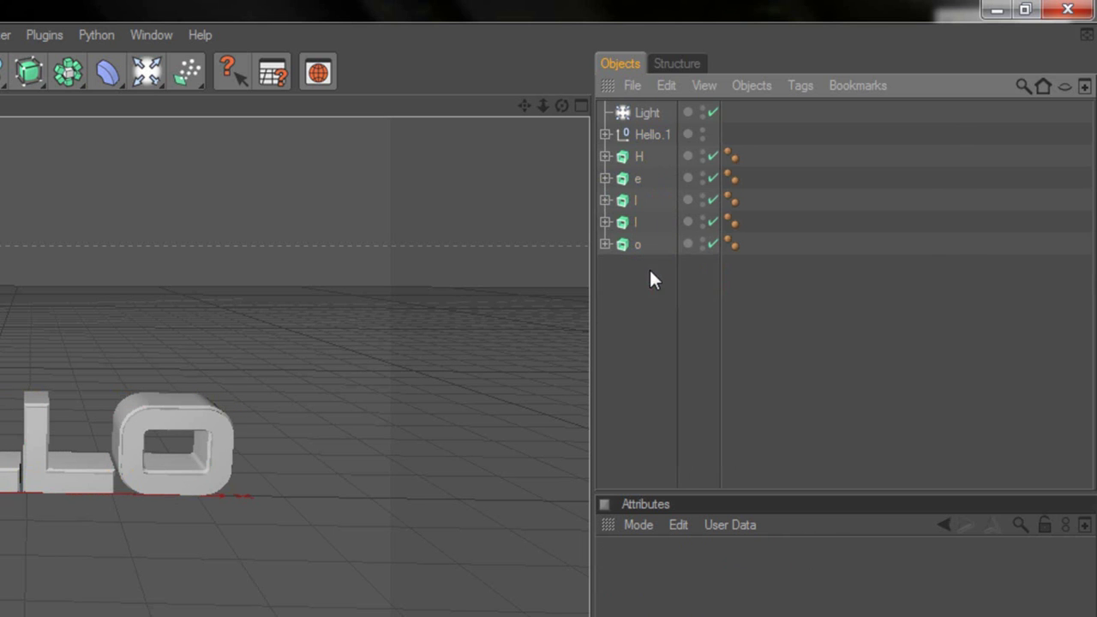
- Move the five letter extrudes out of the Hello.1 hierarchy to the top level and delete the emptied Hello.1 group
left_click(606, 135)
left_click(618, 156)
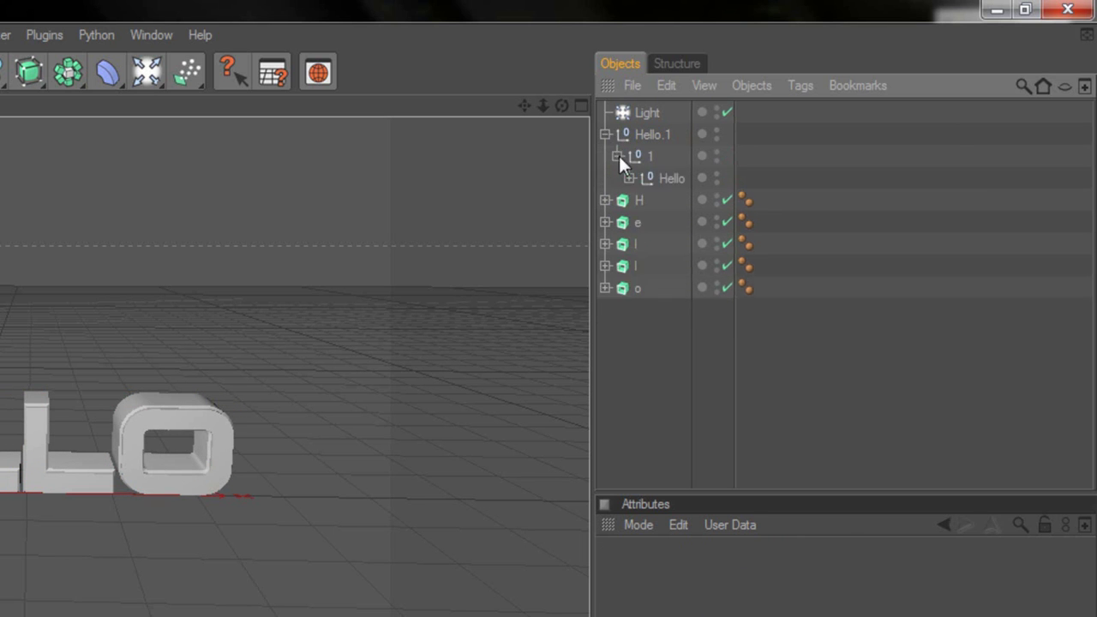
left_click(630, 178)
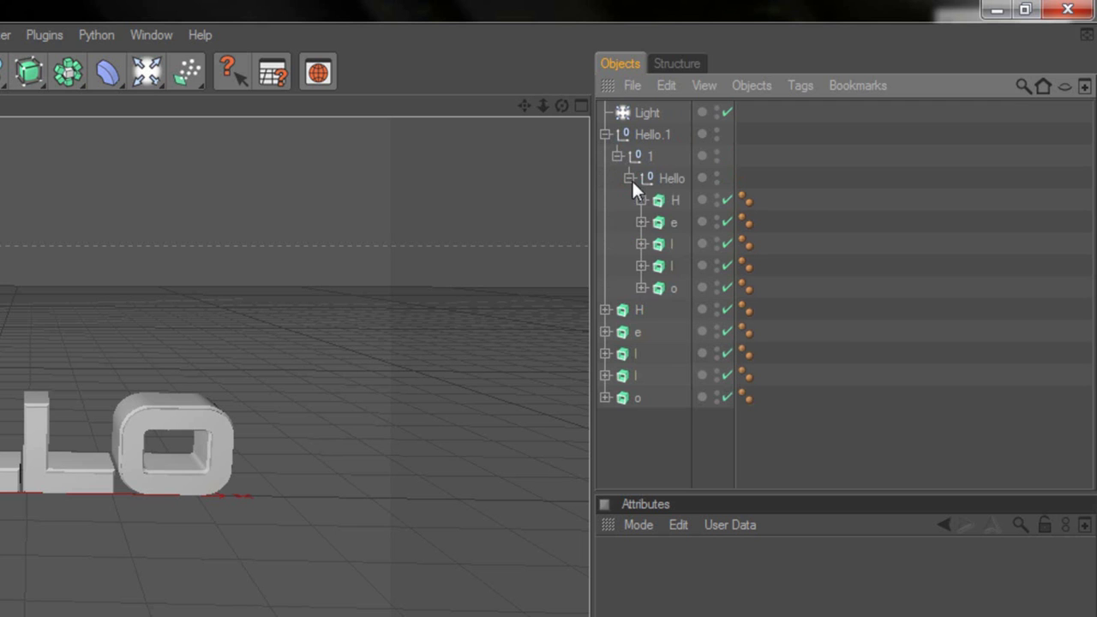
left_click(676, 199)
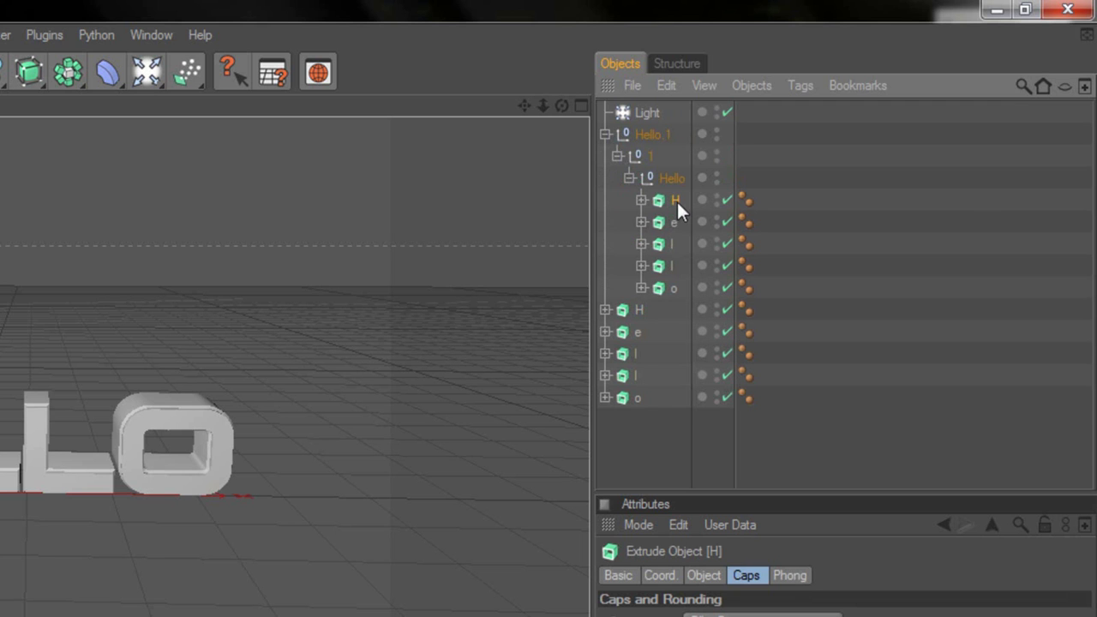
left_click(673, 289, "shift")
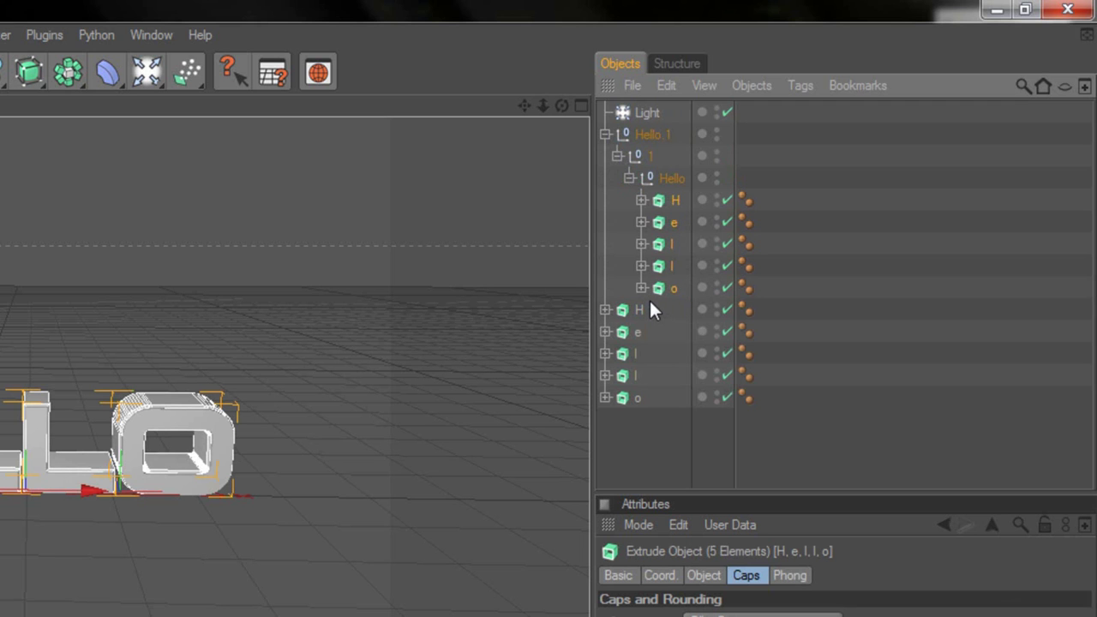
left_click_drag(648, 298, 649, 298)
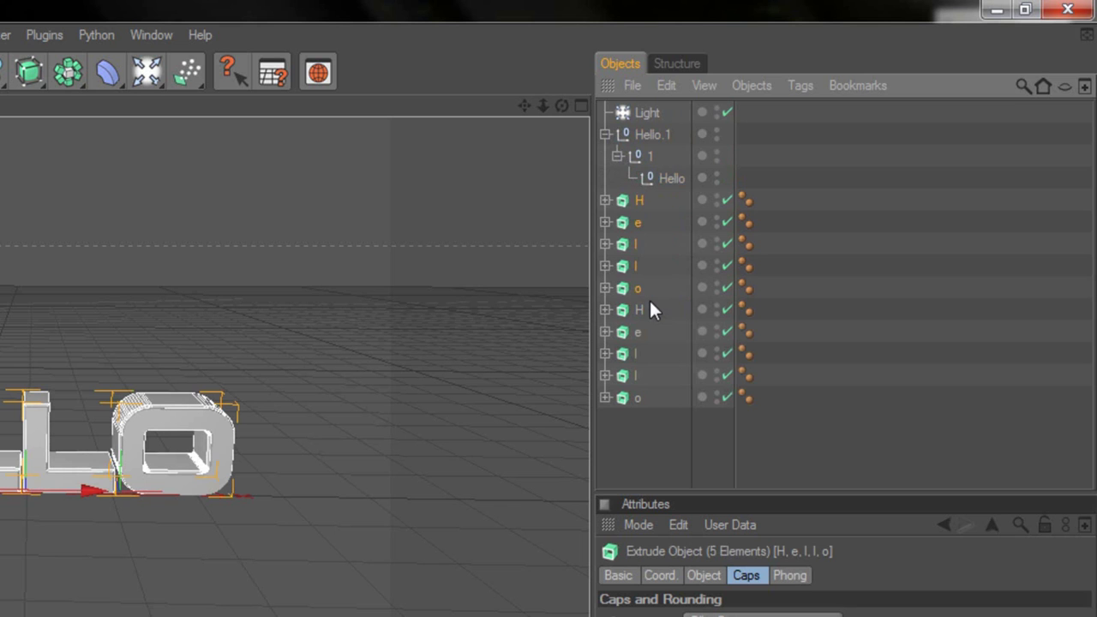
left_click(645, 137)
key("Delete")
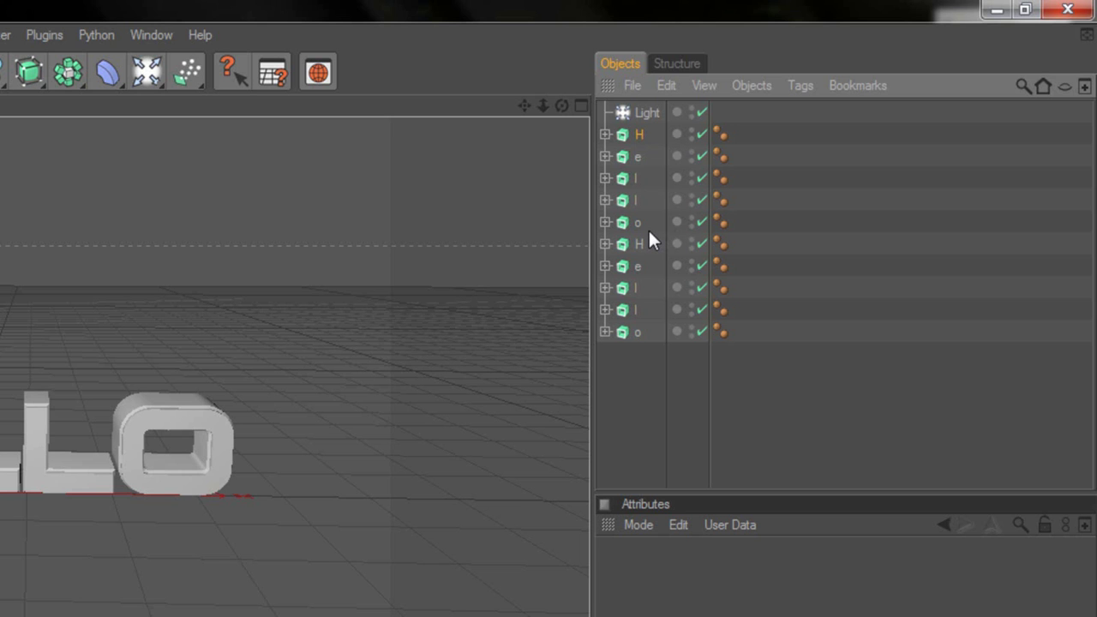
- Reorder the letter extrudes so matching letters sit together, and group the two H extrudes under a null
left_click_drag(648, 232, 649, 232)
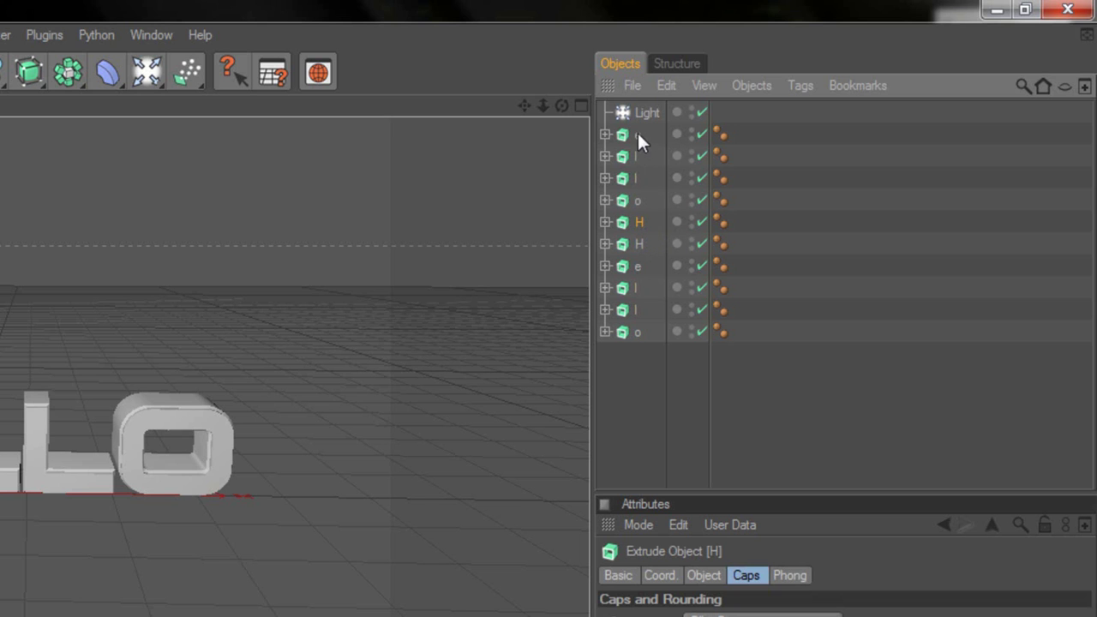
left_click_drag(645, 255, 640, 323)
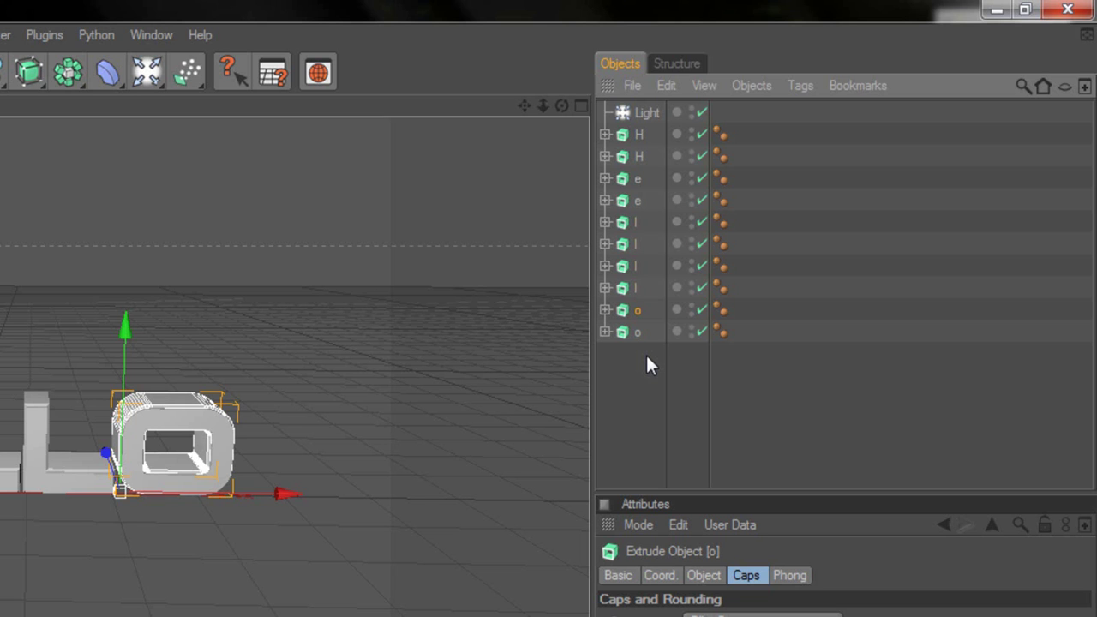
left_click(640, 135)
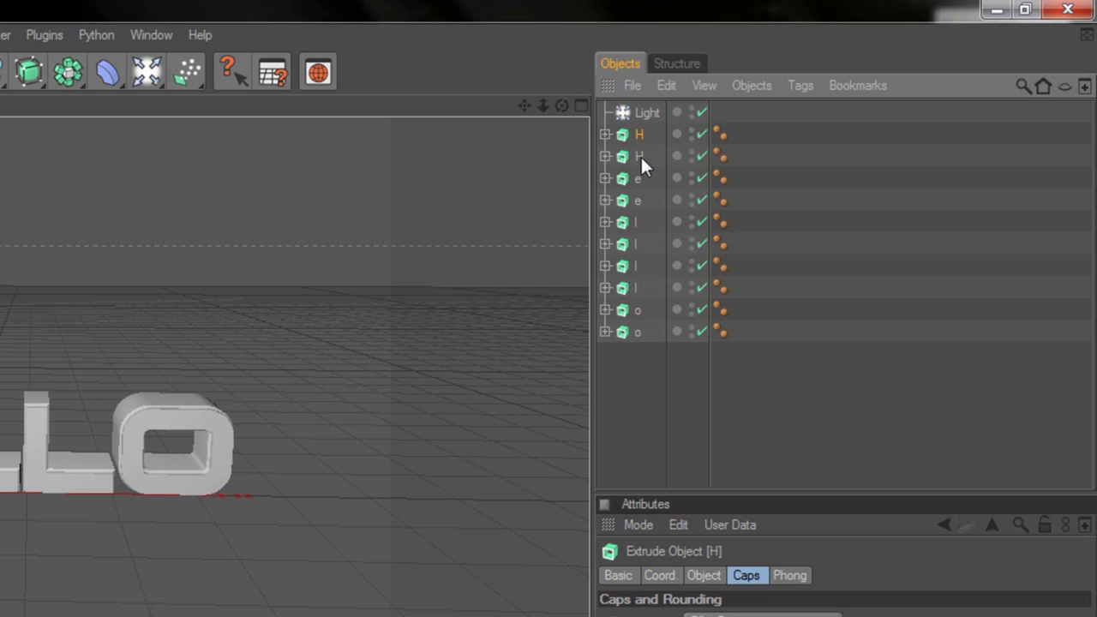
key("ctrl")
left_click(643, 157, "ctrl")
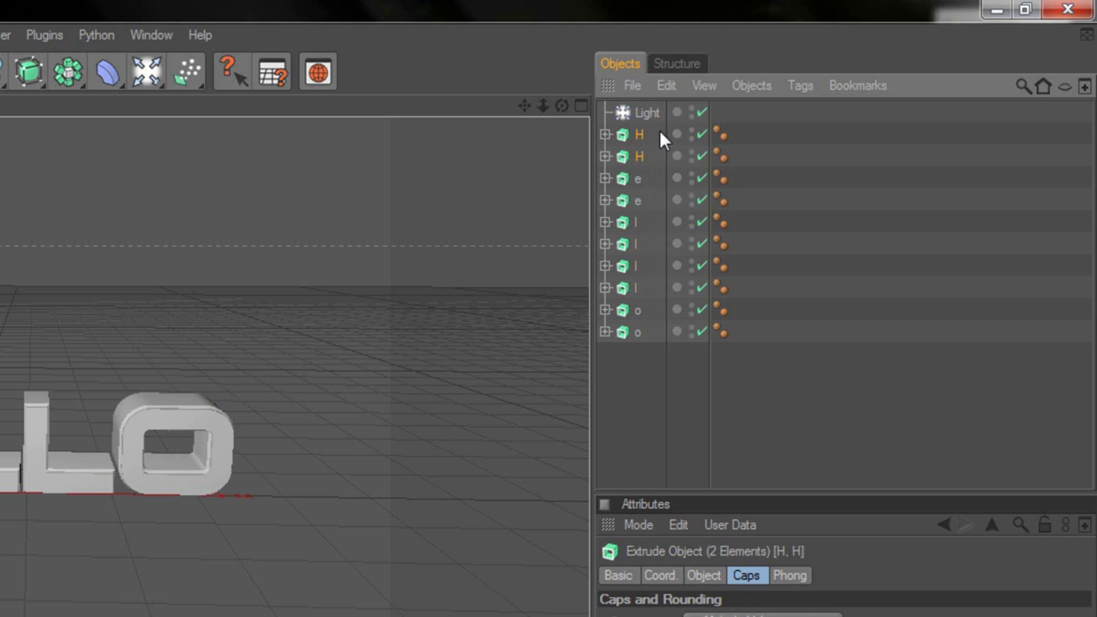
key("alt+g")
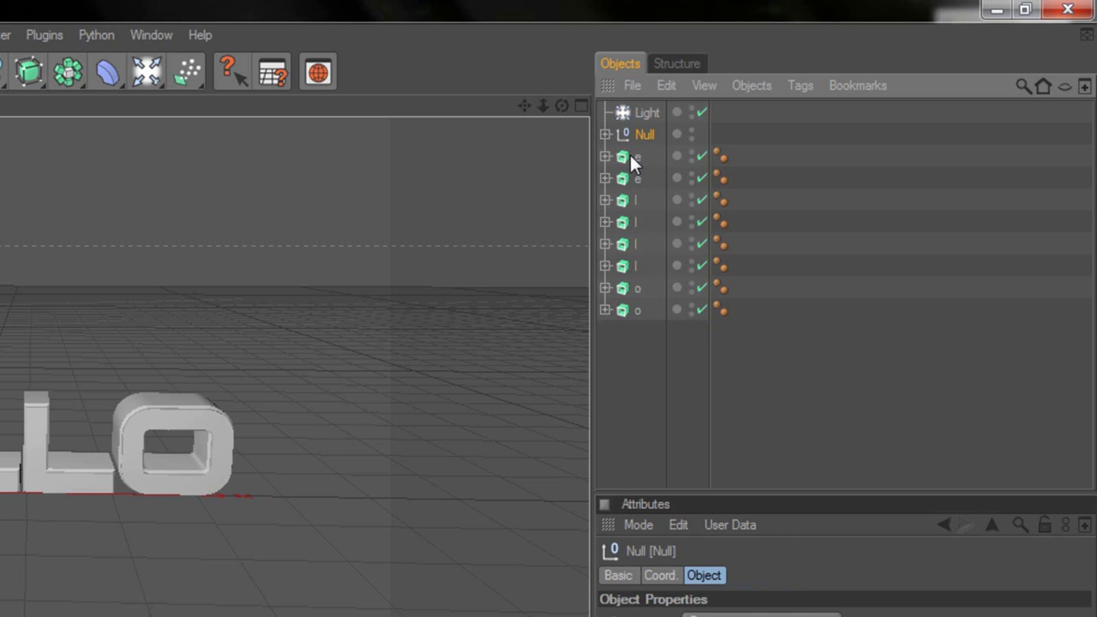
- Group the two e extrudes under their own null
left_click(637, 157)
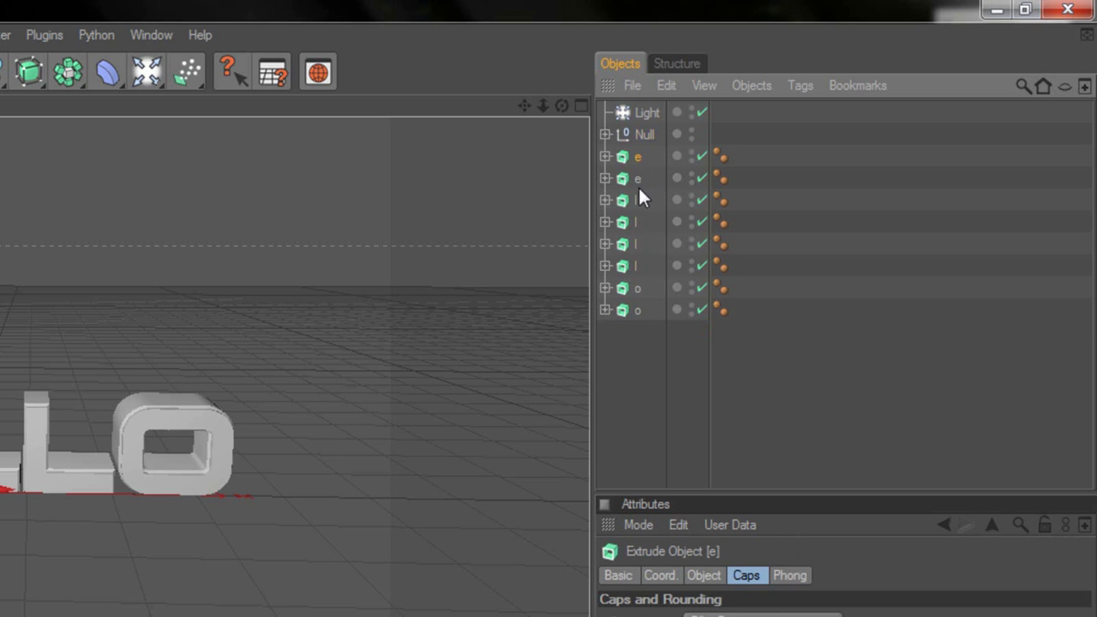
left_click(637, 178, "shift")
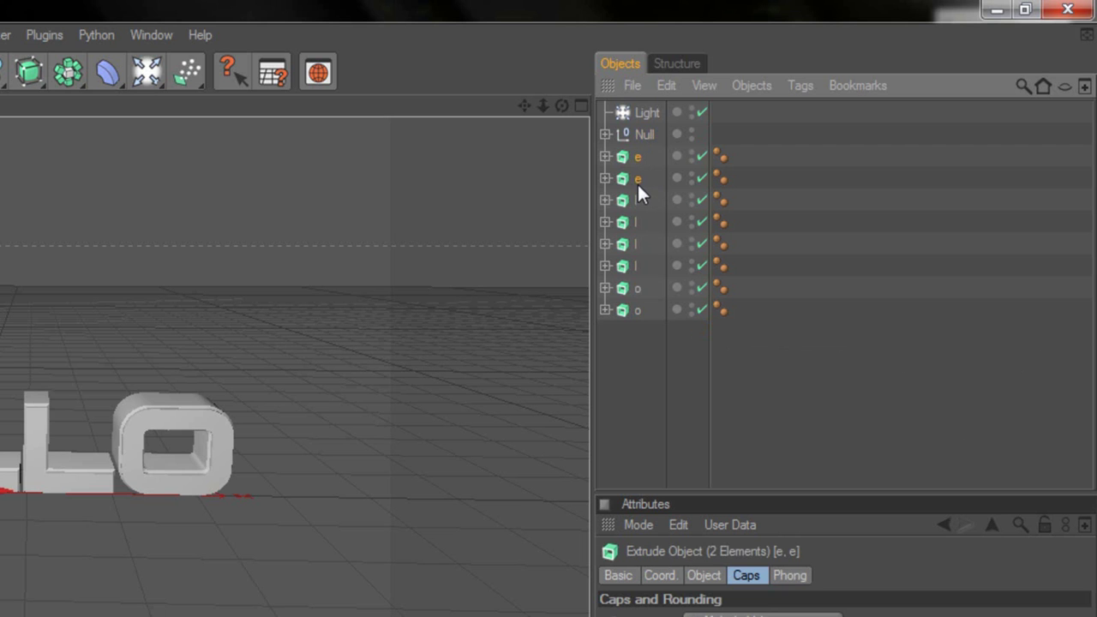
key("alt+g")
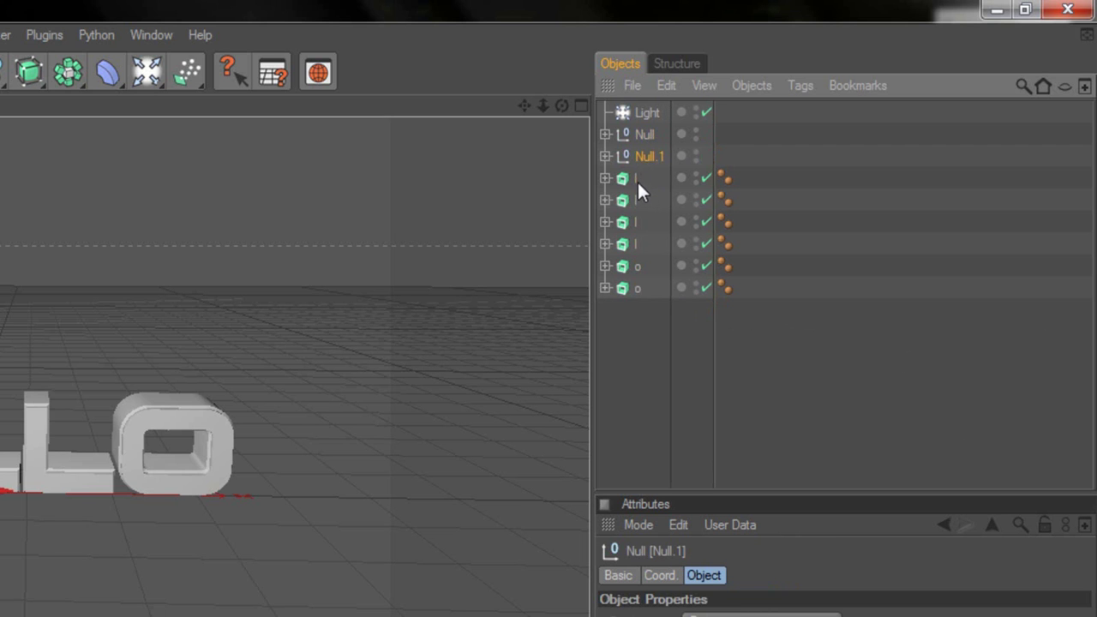
- Group the four l extrudes as two separate pairs, each under its own null
left_click(641, 180)
left_click(639, 198, "shift")
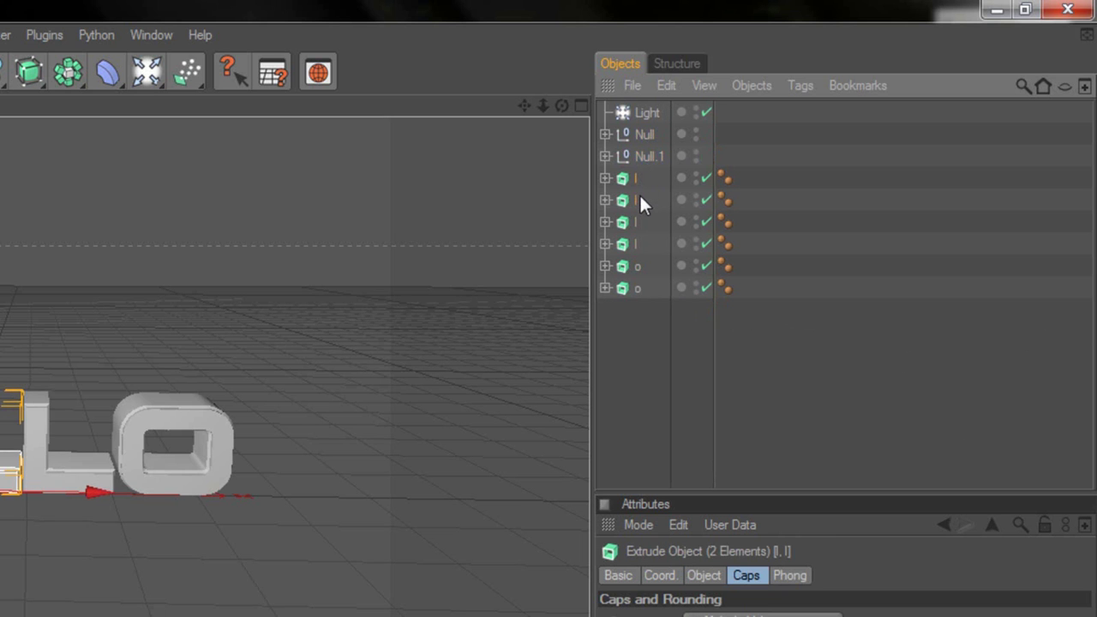
key("alt+g")
left_click(638, 199)
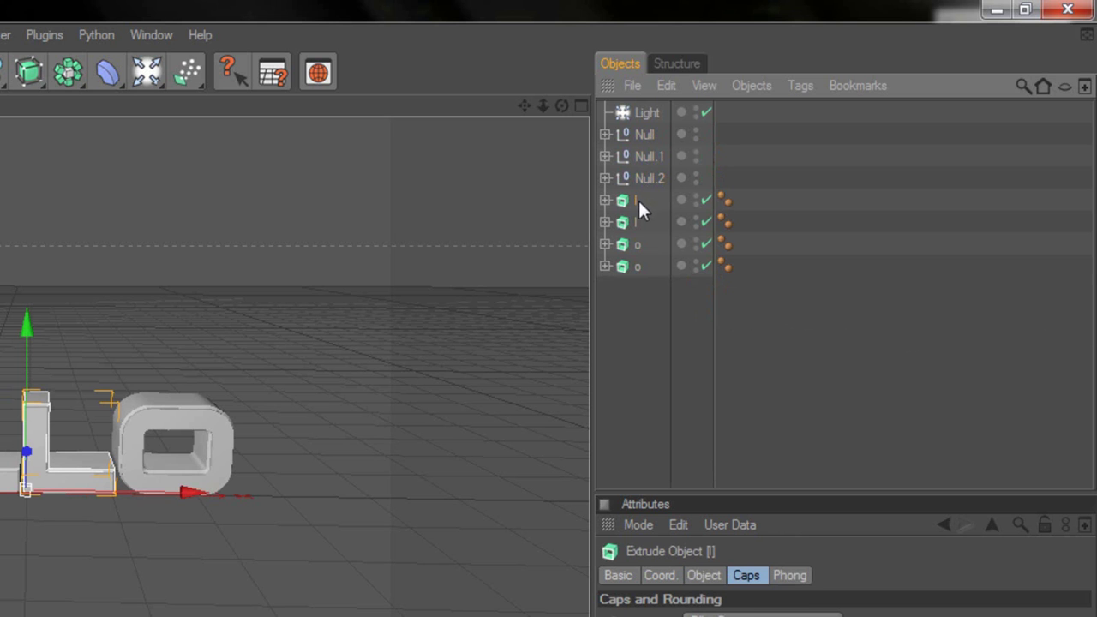
left_click(628, 219, "shift")
key("alt+g")
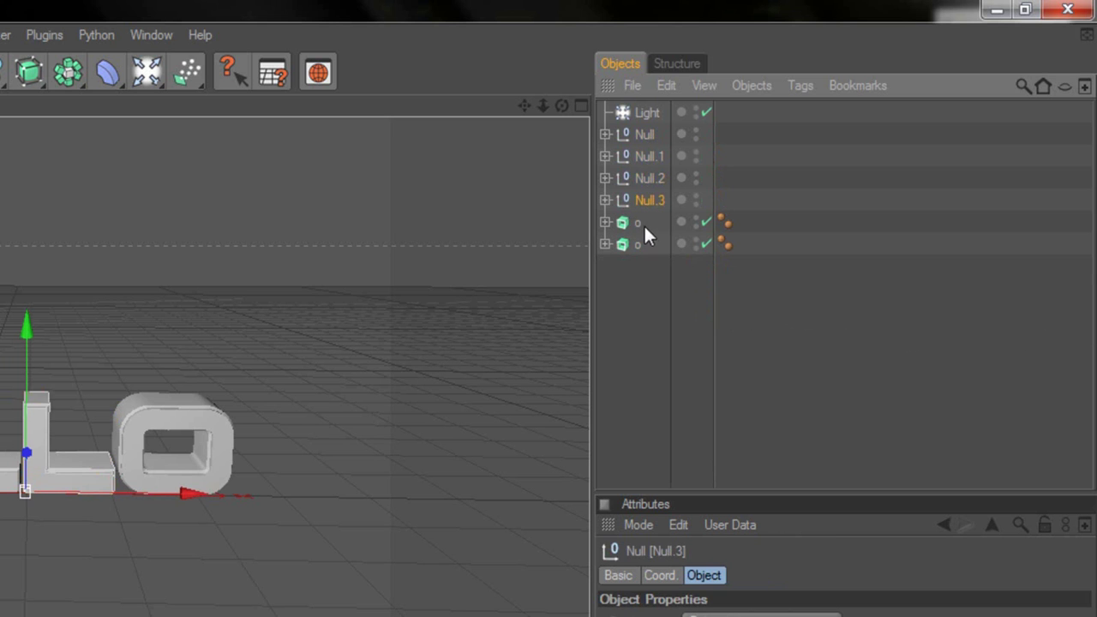
- Group the two o extrudes under a null and expand all five letter groups in the object hierarchy
left_click(639, 224)
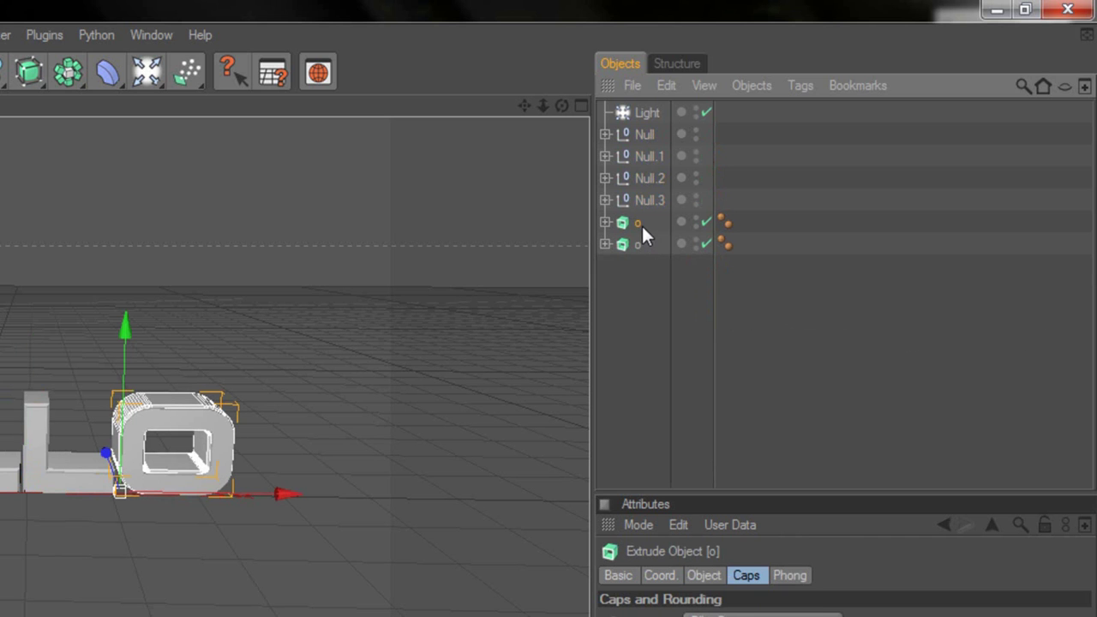
left_click(637, 244, "shift")
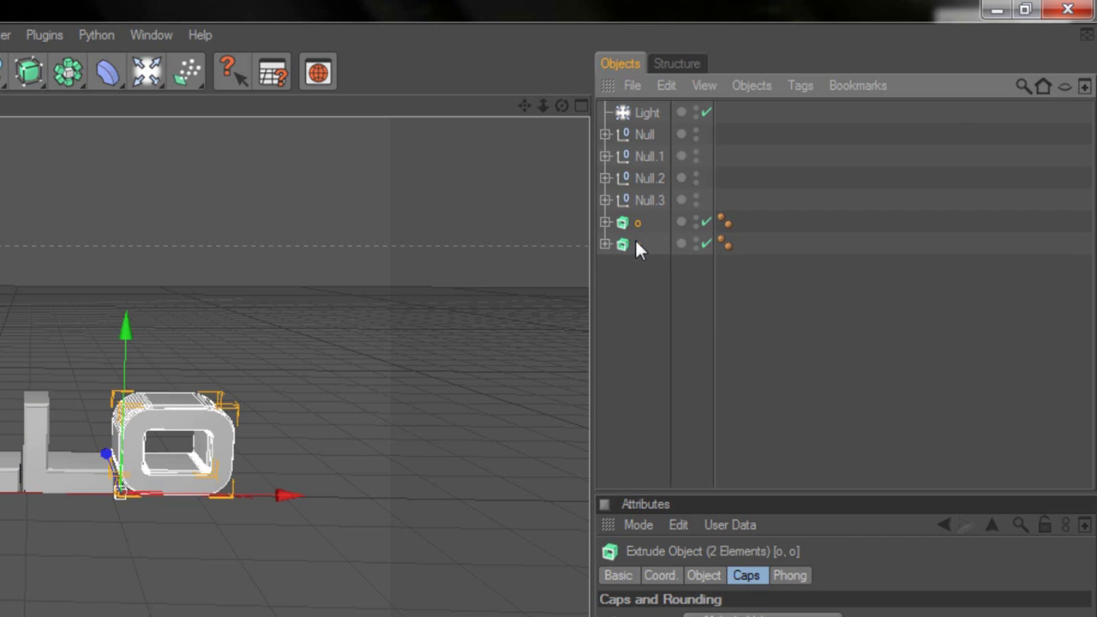
key("alt+g")
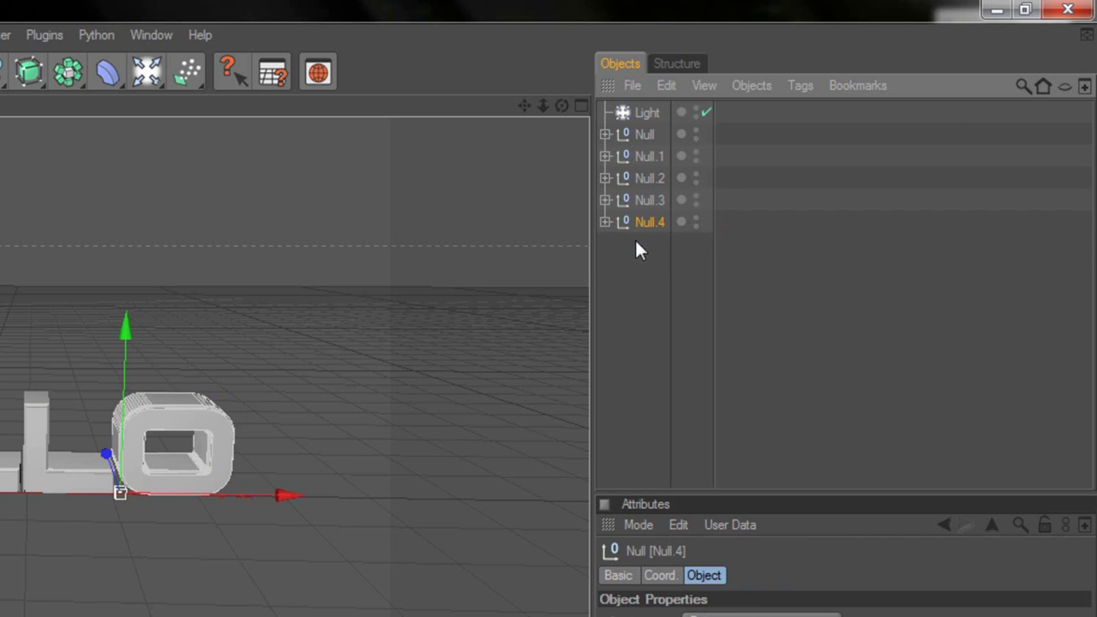
left_click(605, 134)
left_click(605, 199)
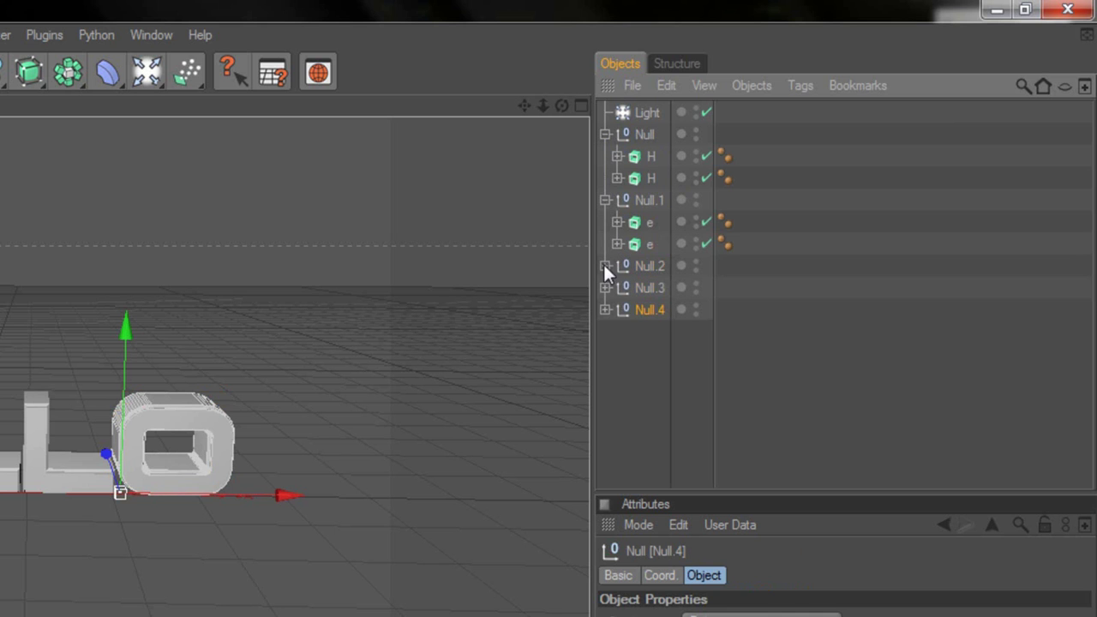
left_click(605, 265)
left_click(607, 326)
left_click(605, 332)
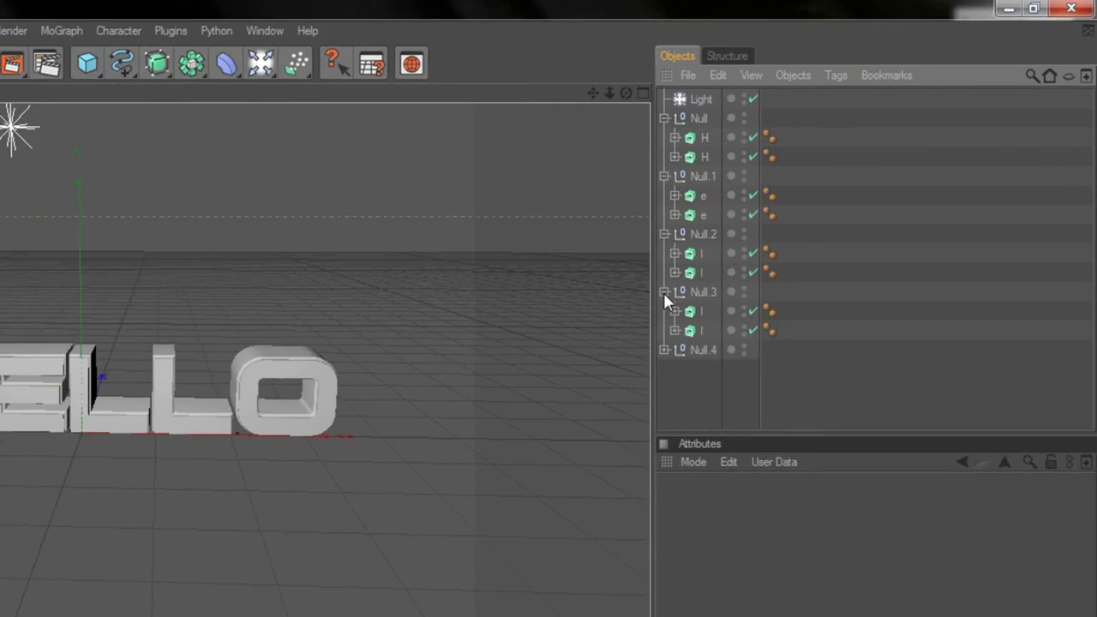
left_click(789, 248)
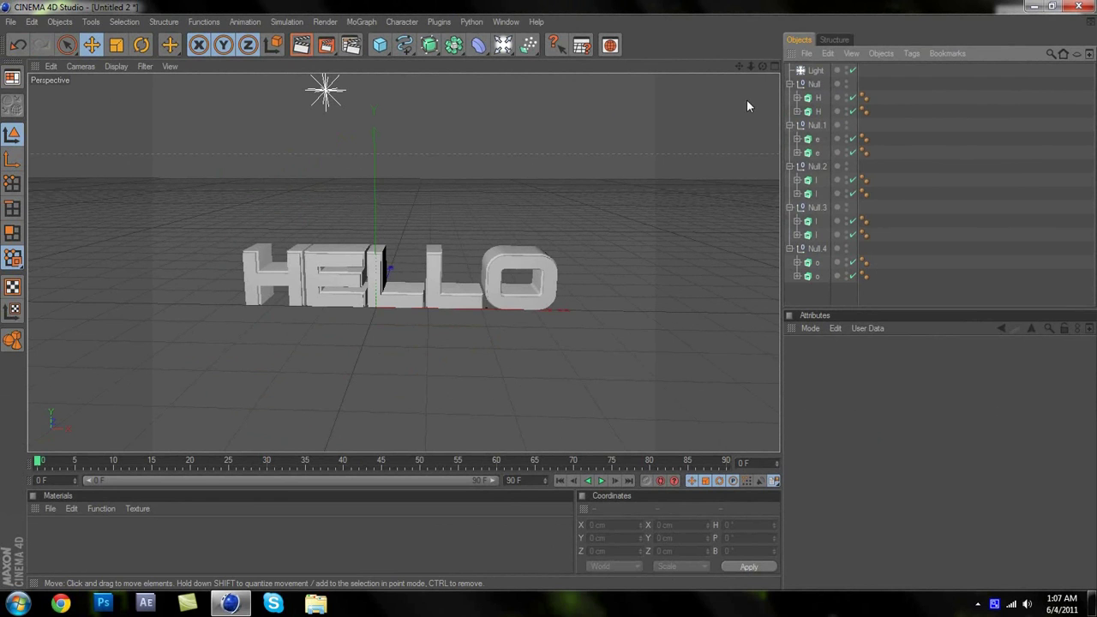
- Rotate the H group to about 16° heading, -1.6° pitch and -5.6° bank
left_click(815, 88)
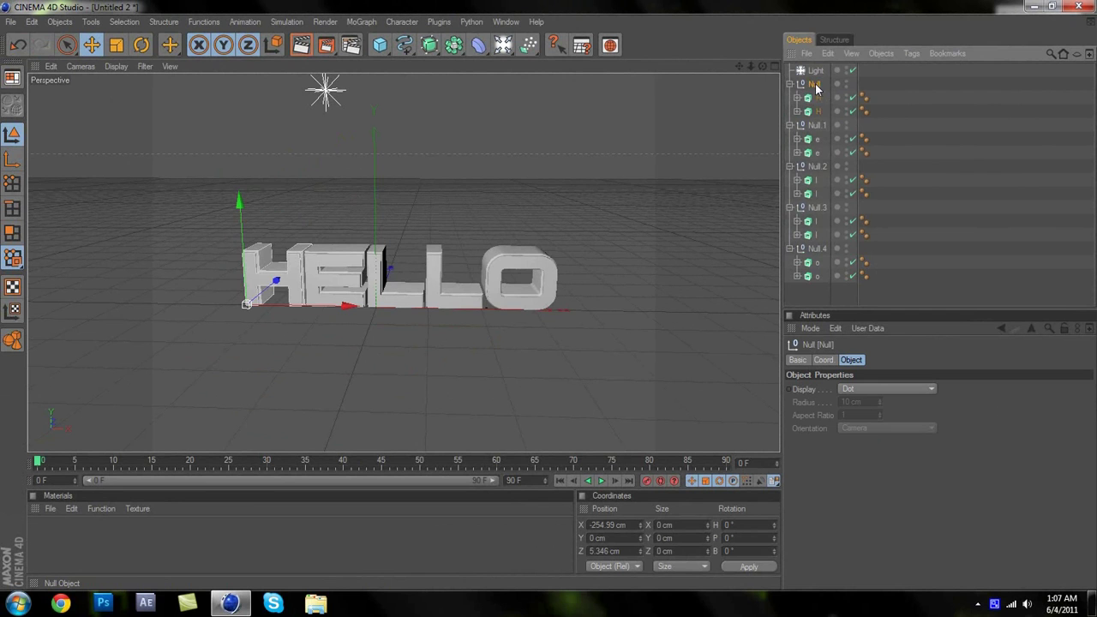
key("r")
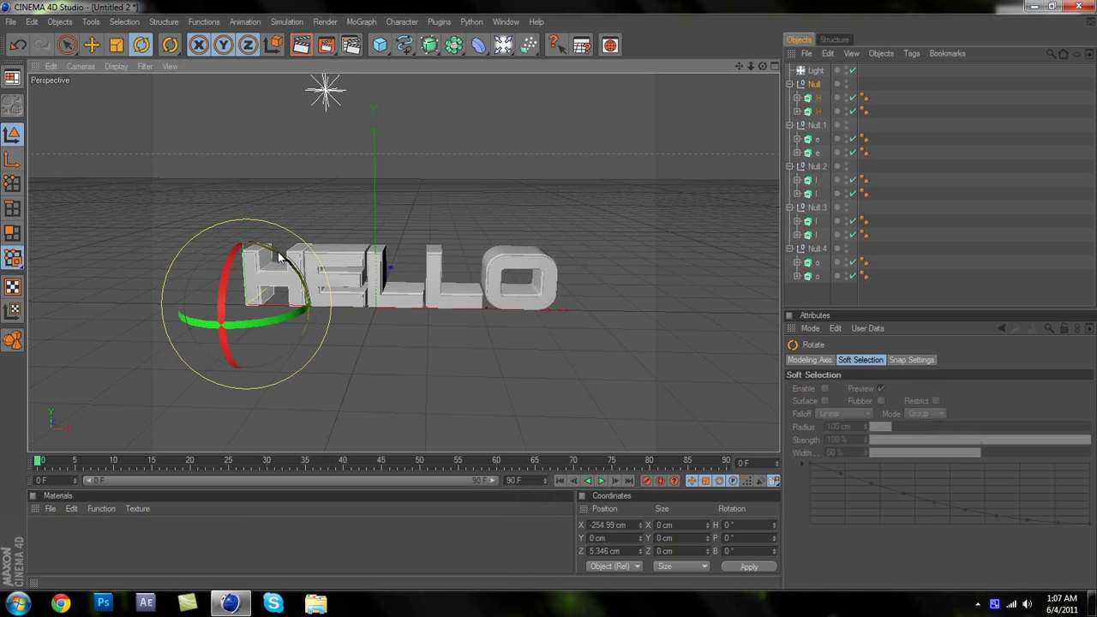
left_click_drag(279, 257, 261, 318)
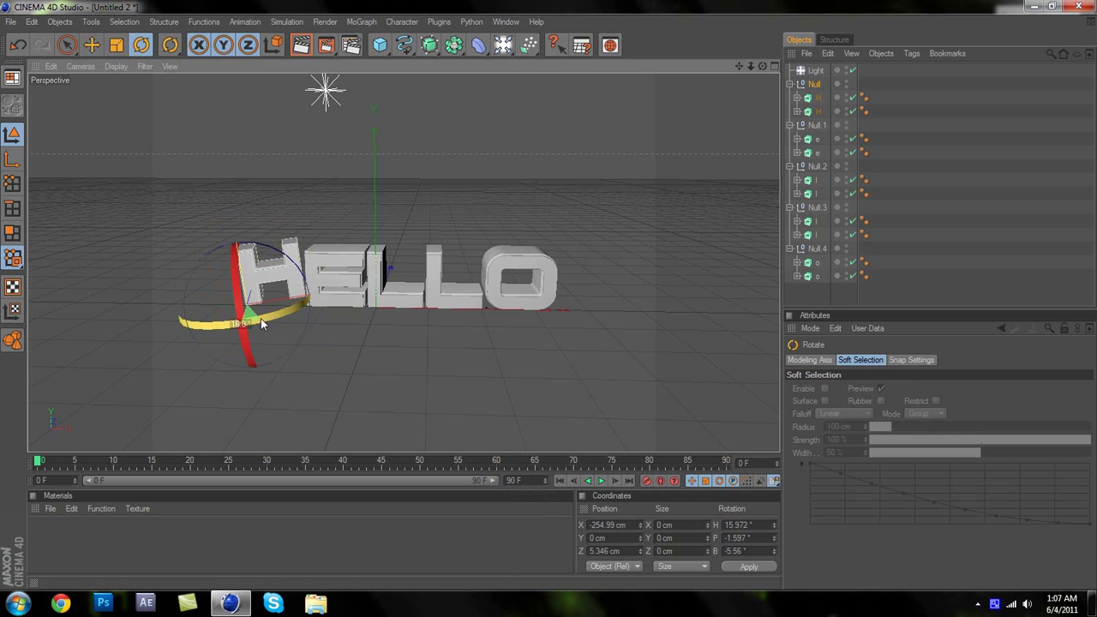
- Rotate the E group to about -12° heading, 5.5° pitch and -6° bank
left_click(818, 125)
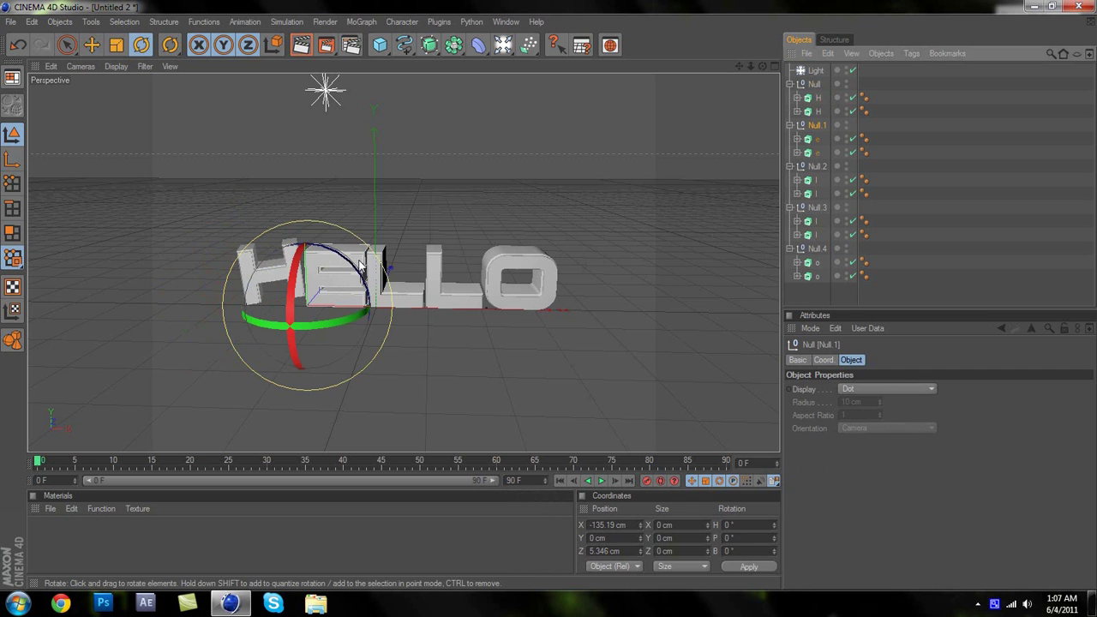
mouse_move(358, 268)
left_mouse_down()
mouse_move(289, 254)
mouse_move(343, 268)
left_mouse_up()
left_click_drag(336, 305, 317, 314)
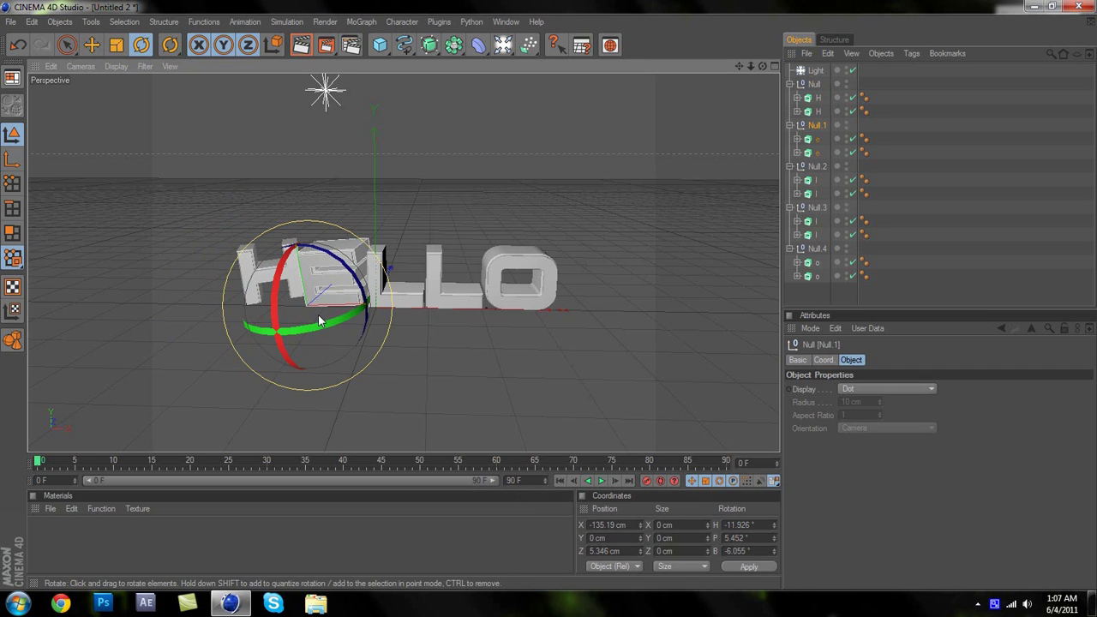
- Rotate the first L group slightly and the second L group to about -17° heading, 1.8° pitch and -3.8° bank
left_click(823, 170)
left_click_drag(343, 327, 351, 250)
left_click(820, 208)
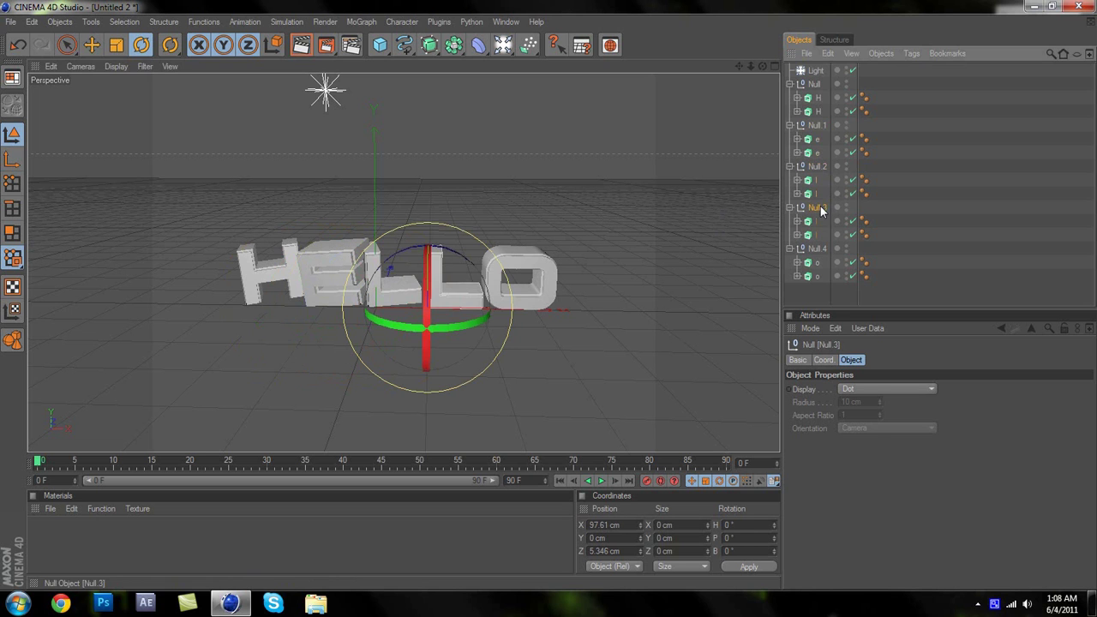
left_click_drag(447, 298, 435, 310)
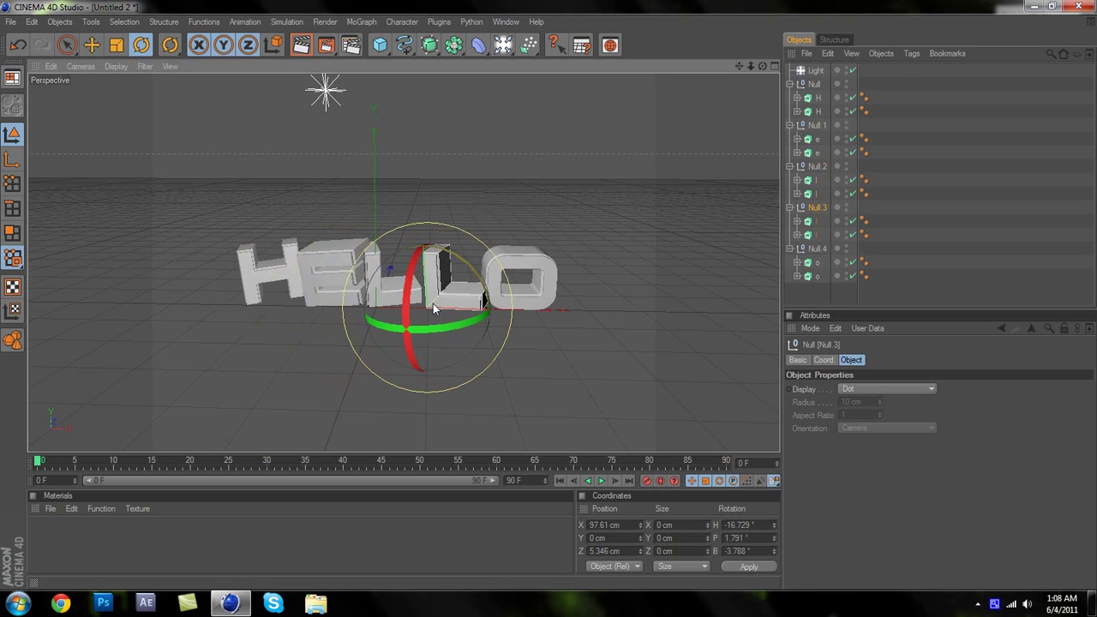
- Rotate the O group to about 4° heading, -1.4° pitch and 3.6° bank
left_click(817, 248)
mouse_move(472, 304)
left_mouse_down()
mouse_move(422, 312)
mouse_move(449, 302)
left_mouse_up()
left_click(817, 234)
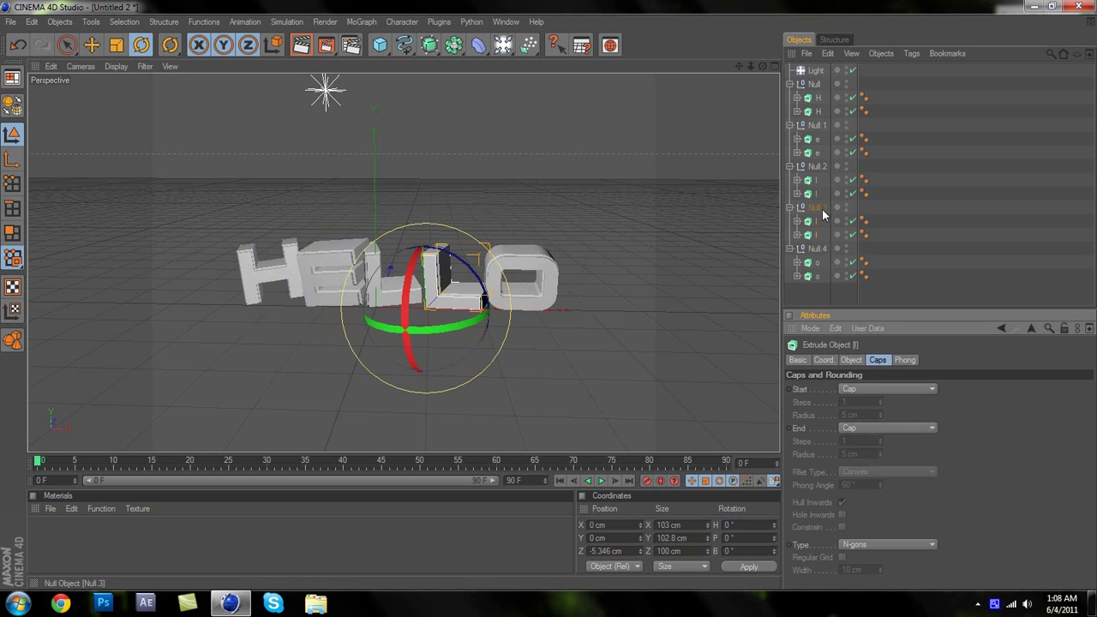
left_click(816, 248)
left_click_drag(478, 290, 488, 288)
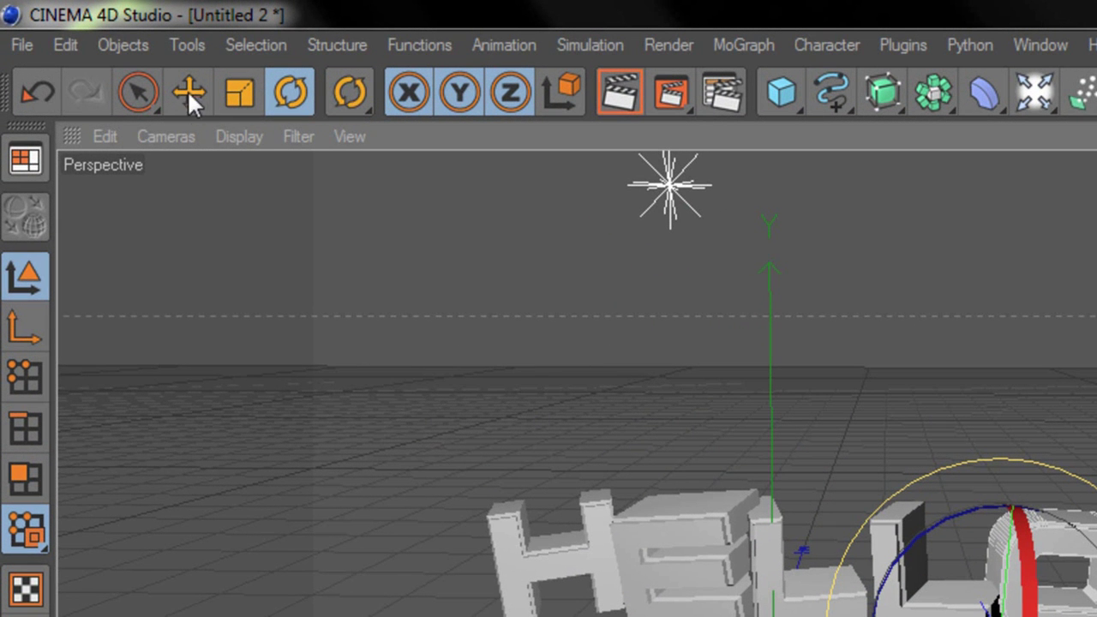
- Move the O group slightly away from its neighbour along X, and shift the second L group to about X 102 cm
left_click(190, 92)
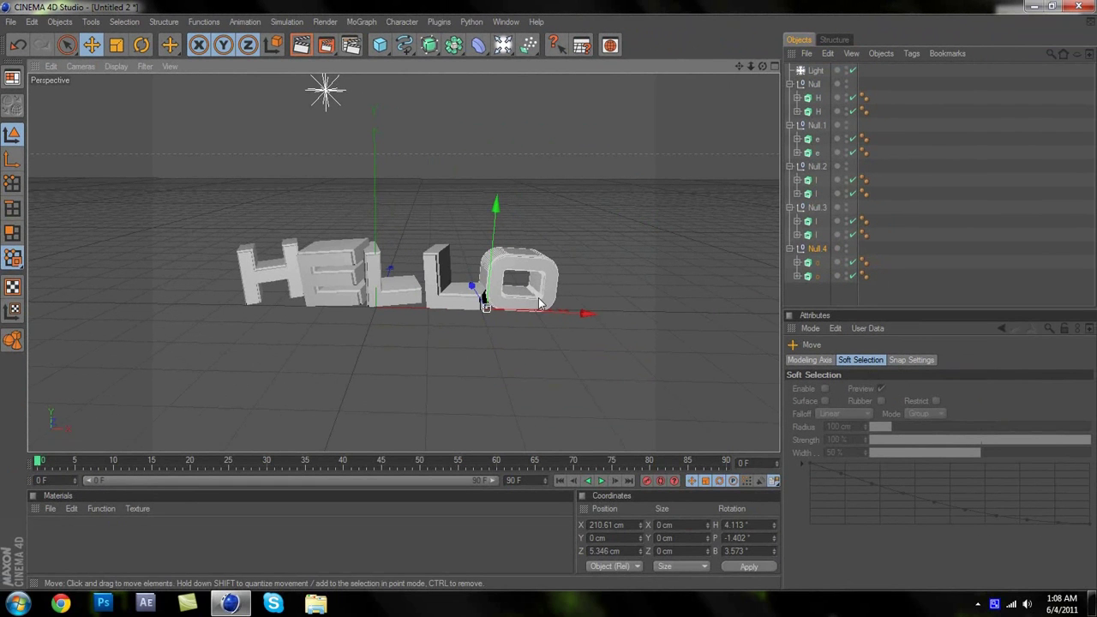
mouse_move(542, 308)
left_mouse_down()
mouse_move(632, 313)
mouse_move(577, 294)
mouse_move(549, 300)
left_mouse_up()
left_click(816, 207)
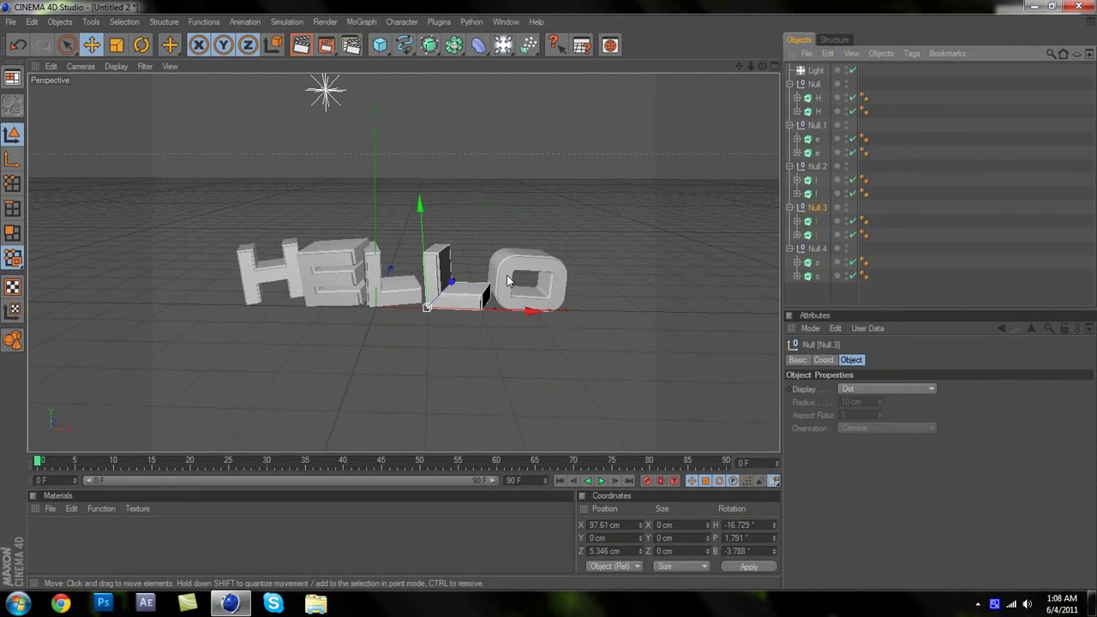
left_click_drag(490, 310, 550, 301)
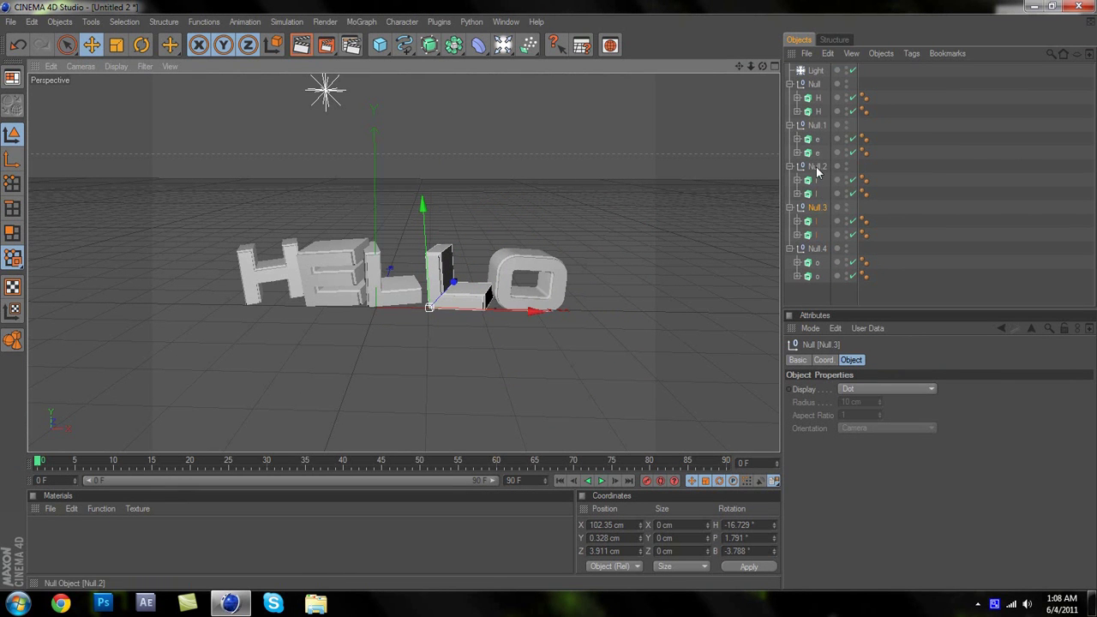
- Move the first L group slightly along its X axis to about X 4.2 cm
left_click(817, 166)
left_click_drag(539, 292, 545, 296)
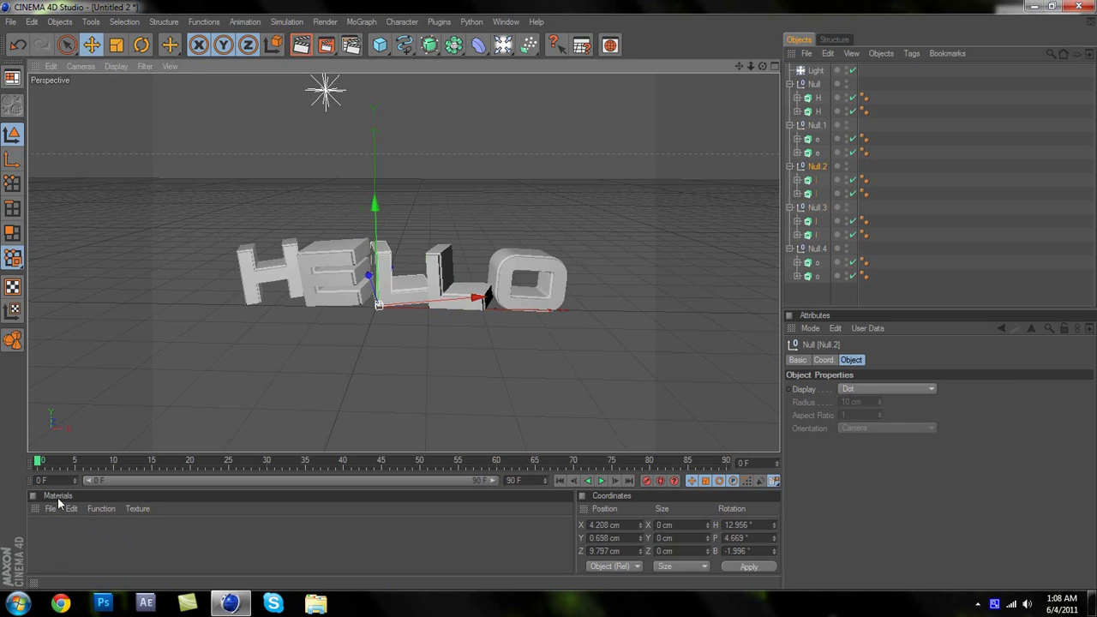
- Create a new material and set its color to pure red (R 255, G 0, B 0)
double_click(63, 546)
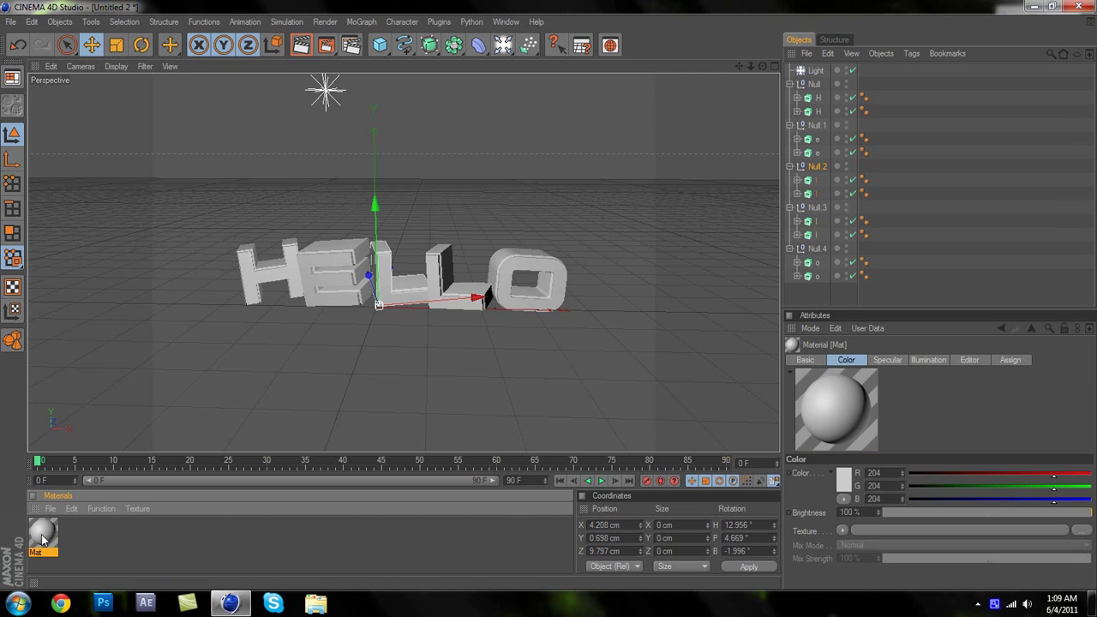
double_click(43, 538)
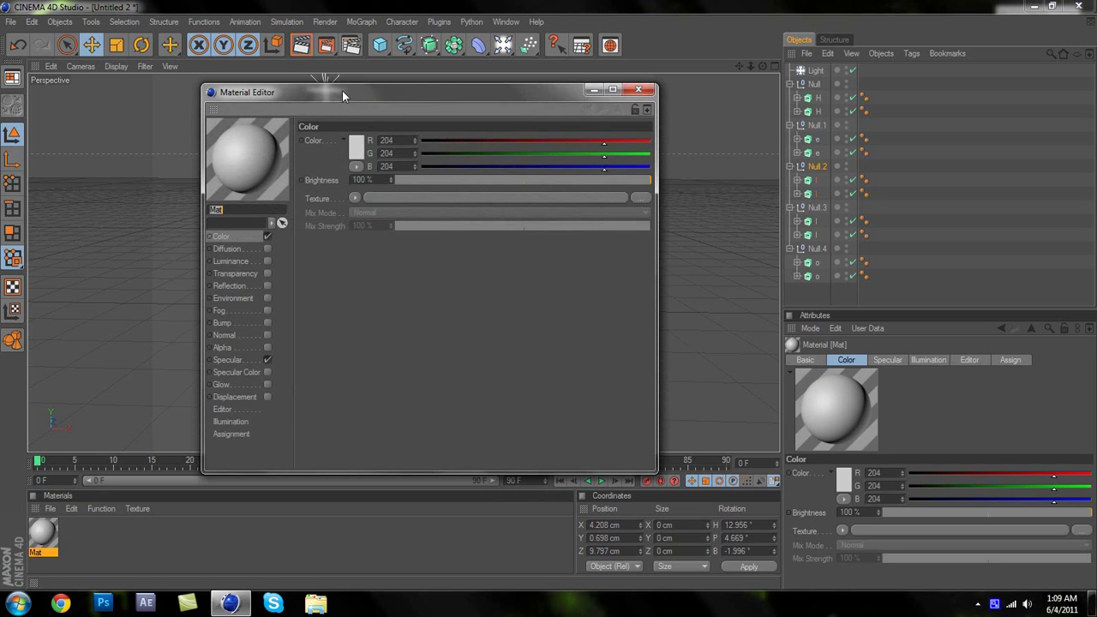
left_click_drag(342, 90, 308, 107)
left_click(378, 112)
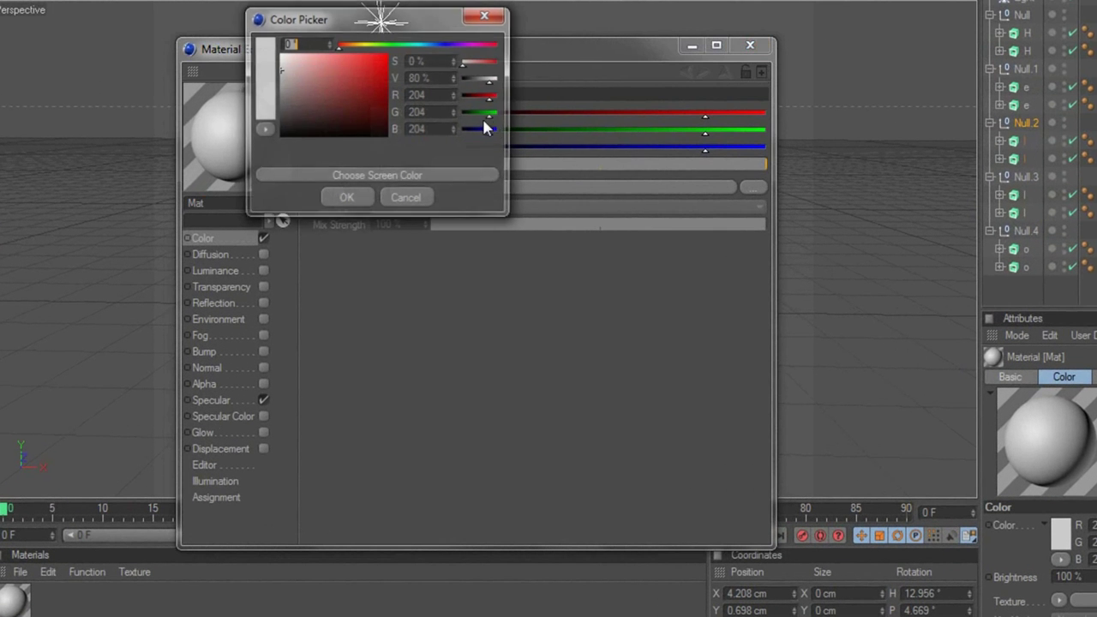
left_click_drag(385, 80, 405, 42)
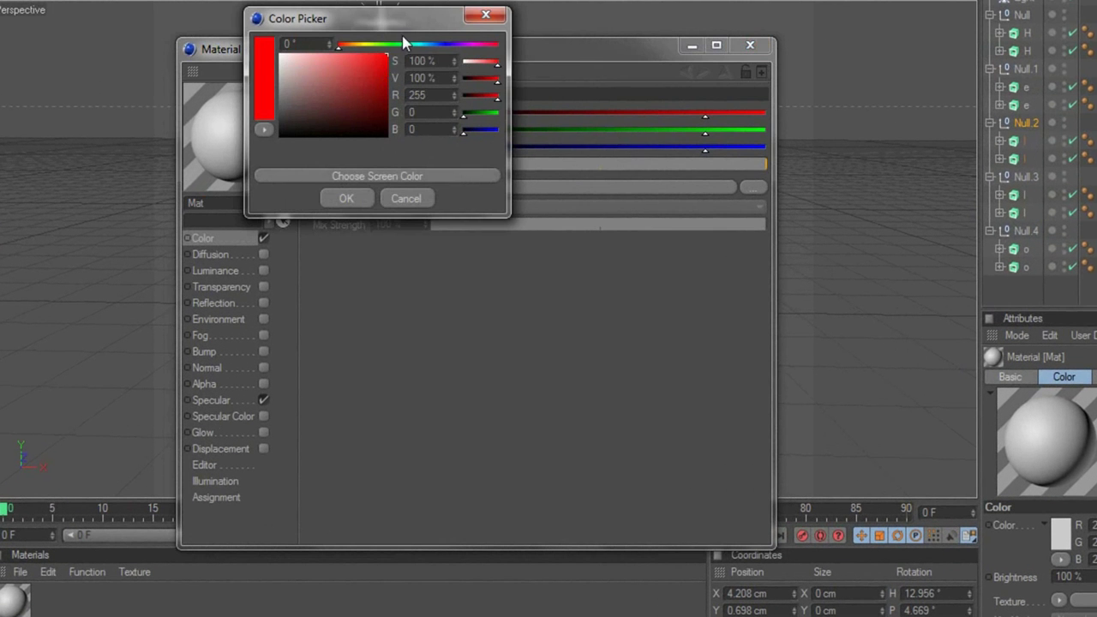
left_click(346, 198)
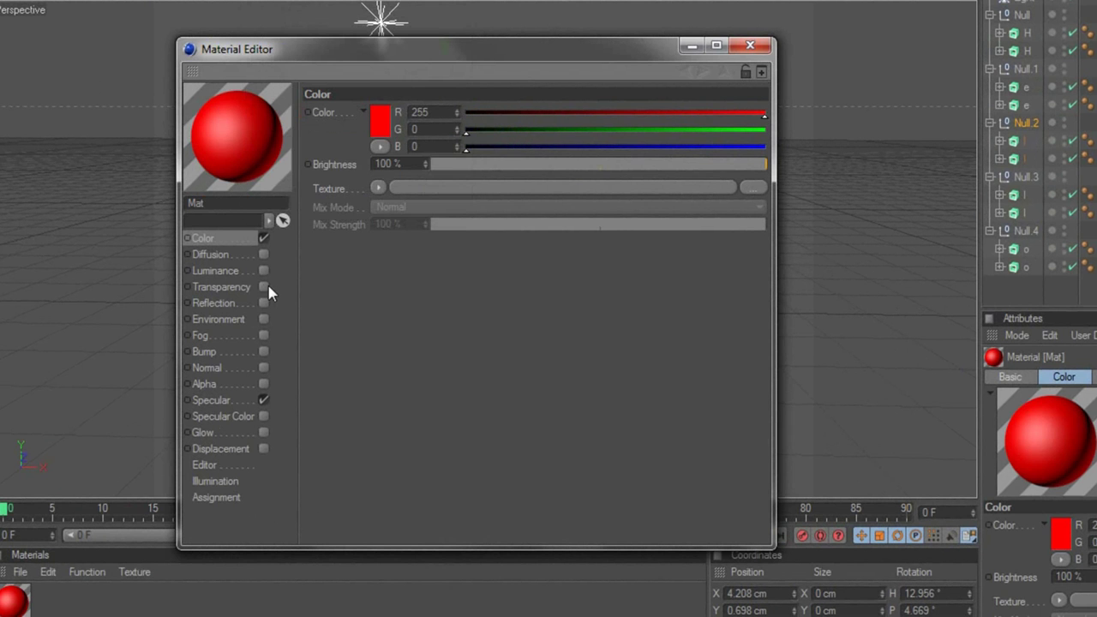
- Enable Reflection on the red material at 20% brightness and close its editor
left_click(263, 302)
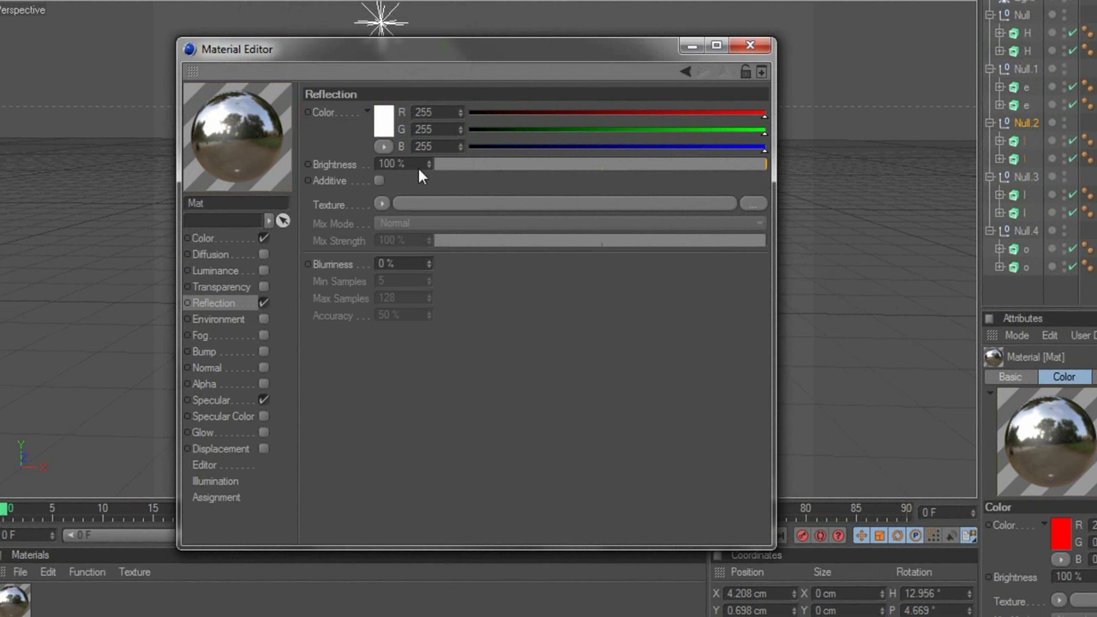
type("20")
key("Return")
left_click(749, 45)
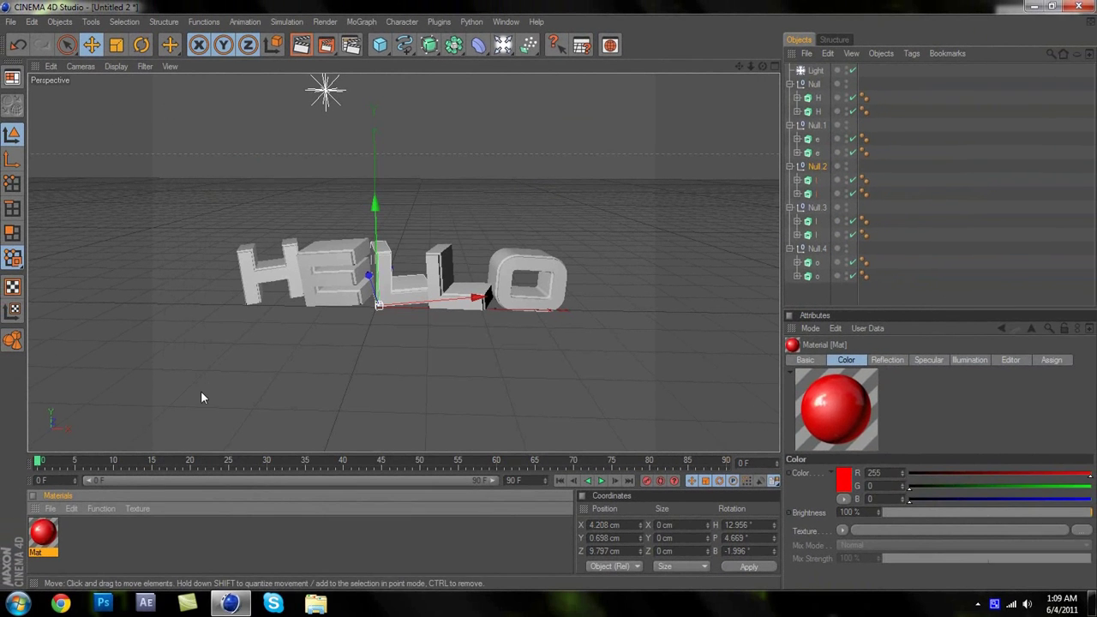
- Create a second material with Reflection enabled at full brightness, leaving its color grey
double_click(93, 543)
double_click(43, 533)
left_click(268, 286)
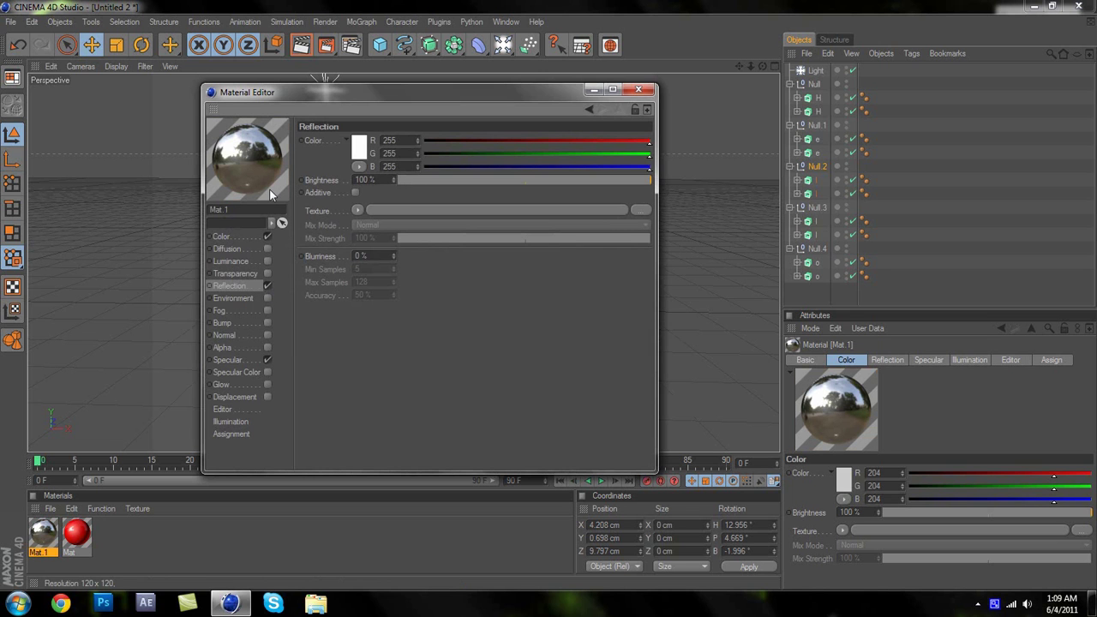
left_click(640, 90)
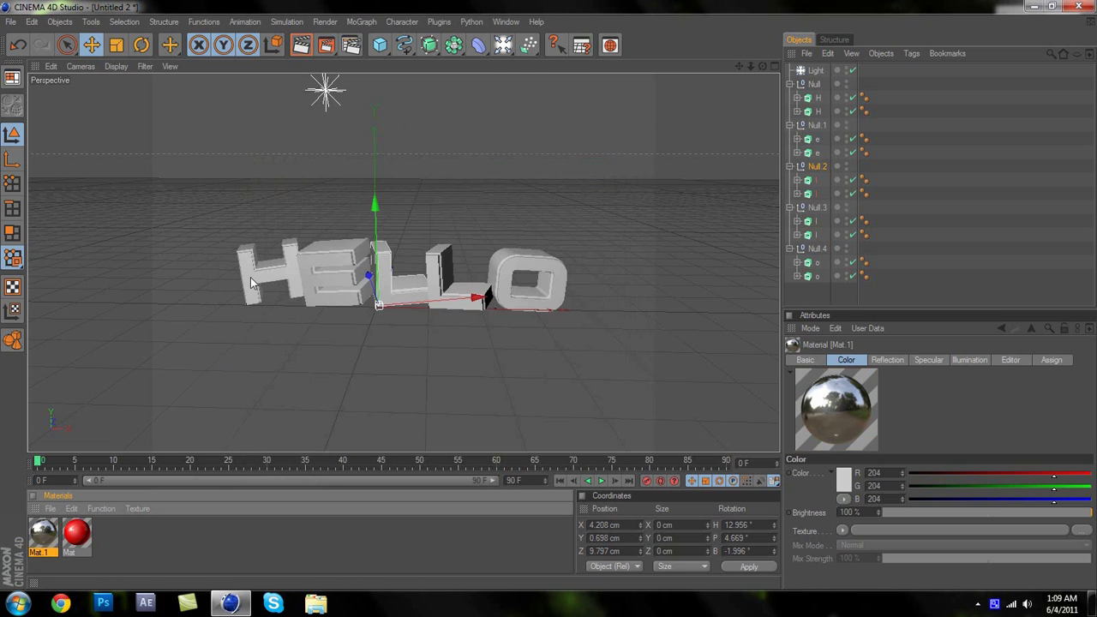
- Apply the red material to the second letter object in each of the five groups by copying its texture tag
left_click_drag(250, 286, 250, 285)
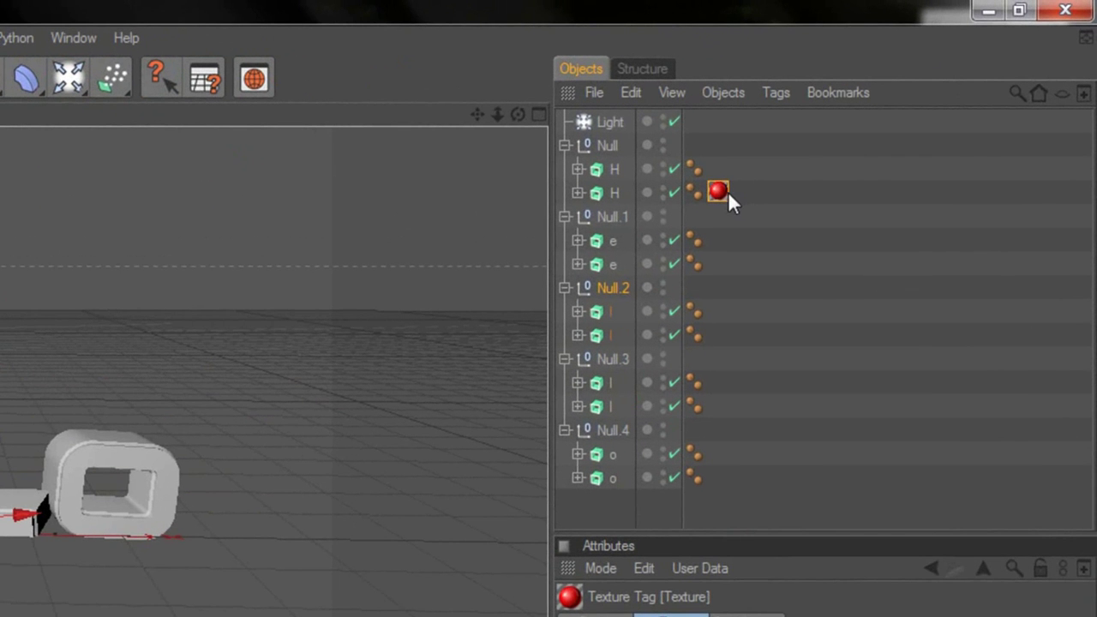
key("ctrl")
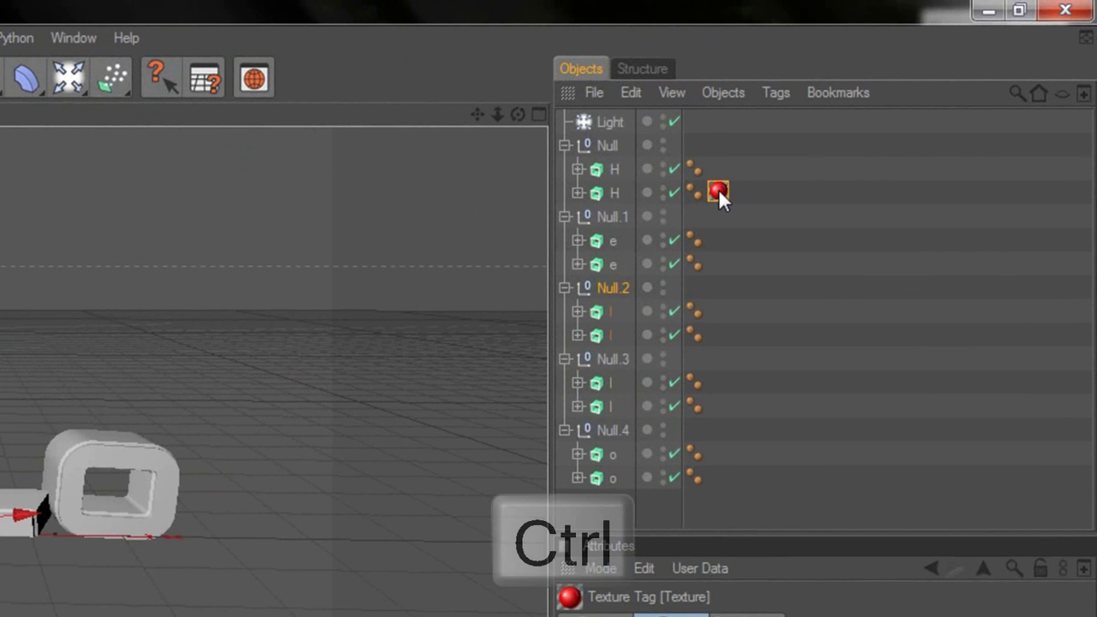
left_click_drag(718, 190, 716, 264, "ctrl")
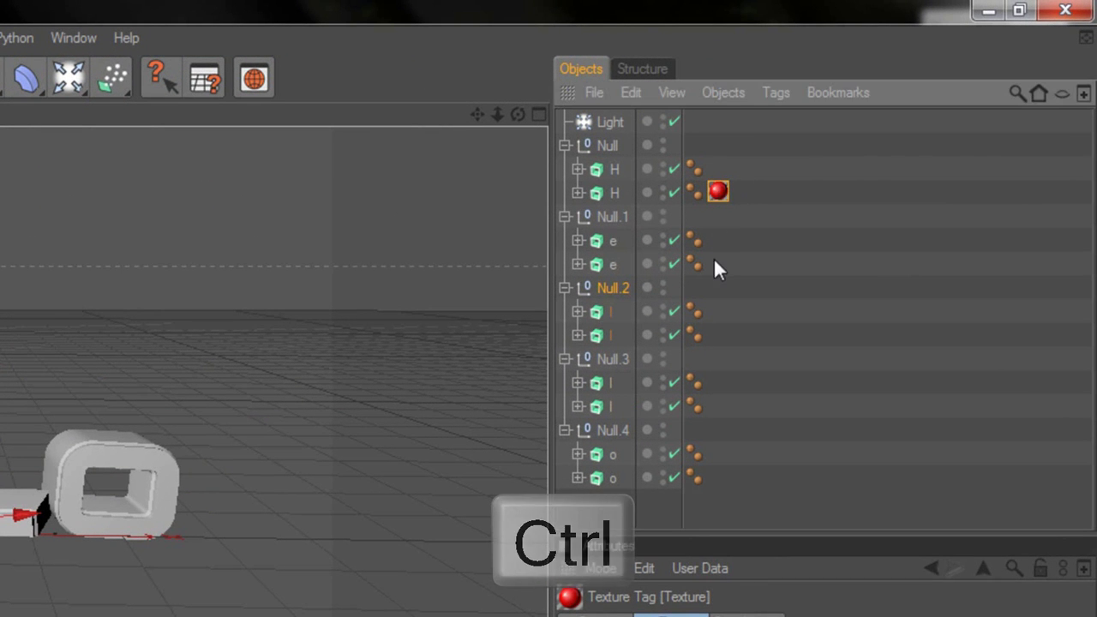
left_click_drag(718, 305, 717, 336, "ctrl")
left_click_drag(723, 410, 721, 406, "ctrl")
left_click(721, 407, "ctrl")
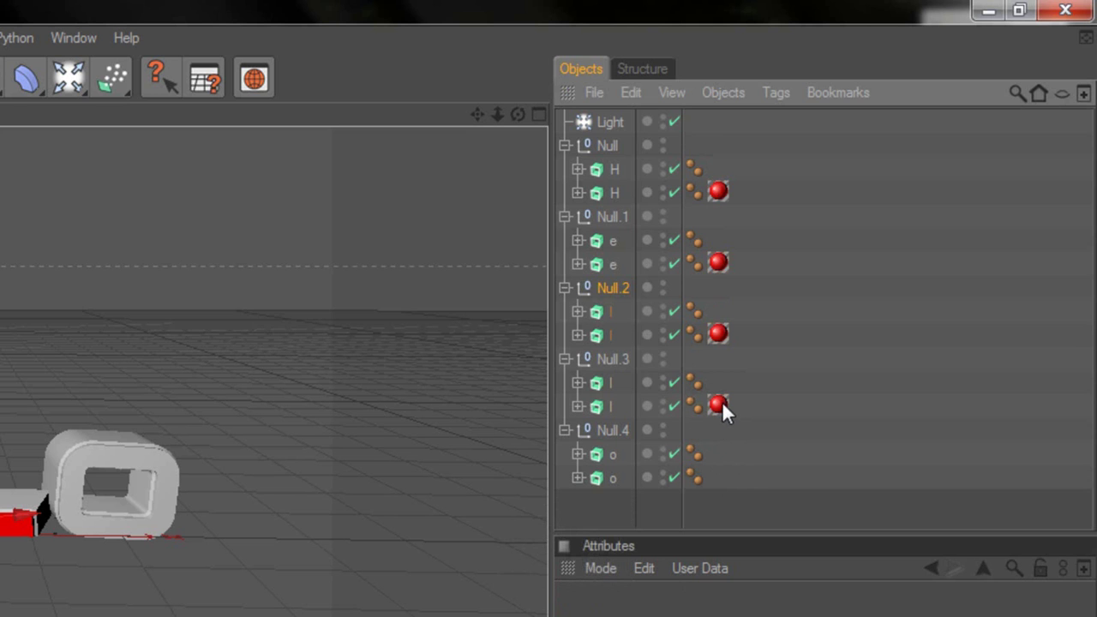
left_click_drag(719, 482, 718, 477, "ctrl")
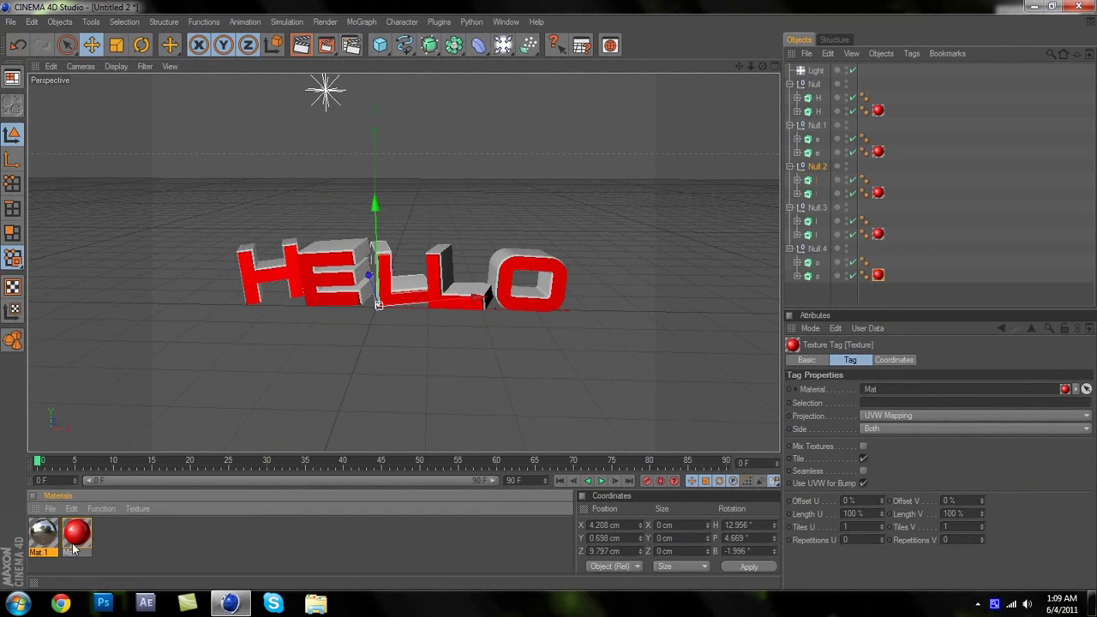
- Apply the reflective Mat.1 material to the first letter object in each group and preview-render the view
left_click_drag(41, 544, 877, 220)
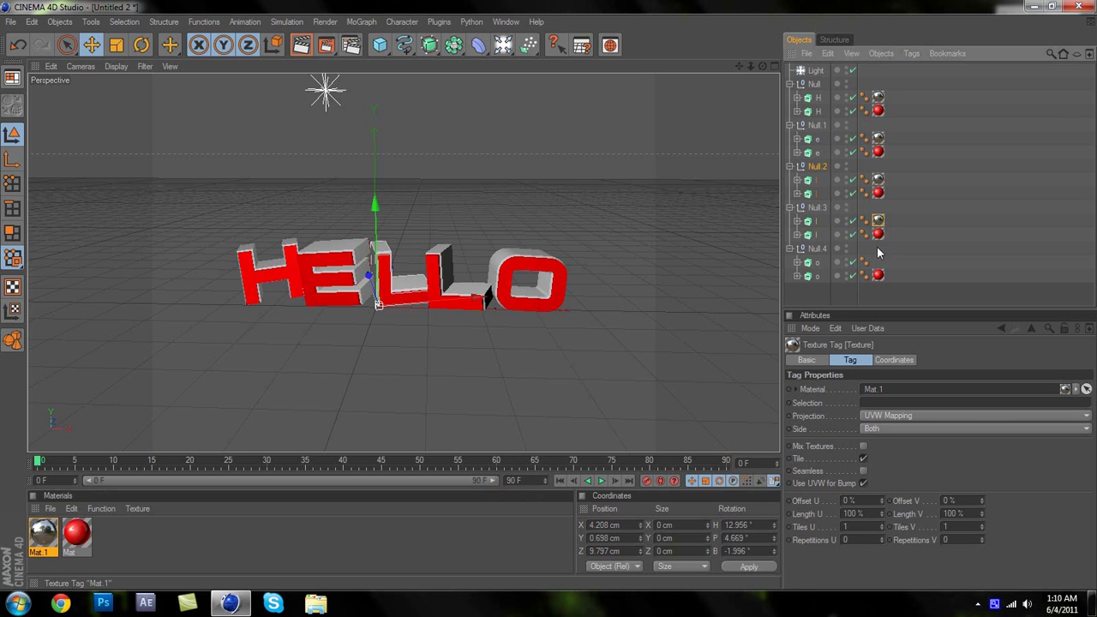
left_click_drag(878, 270, 878, 263, "ctrl")
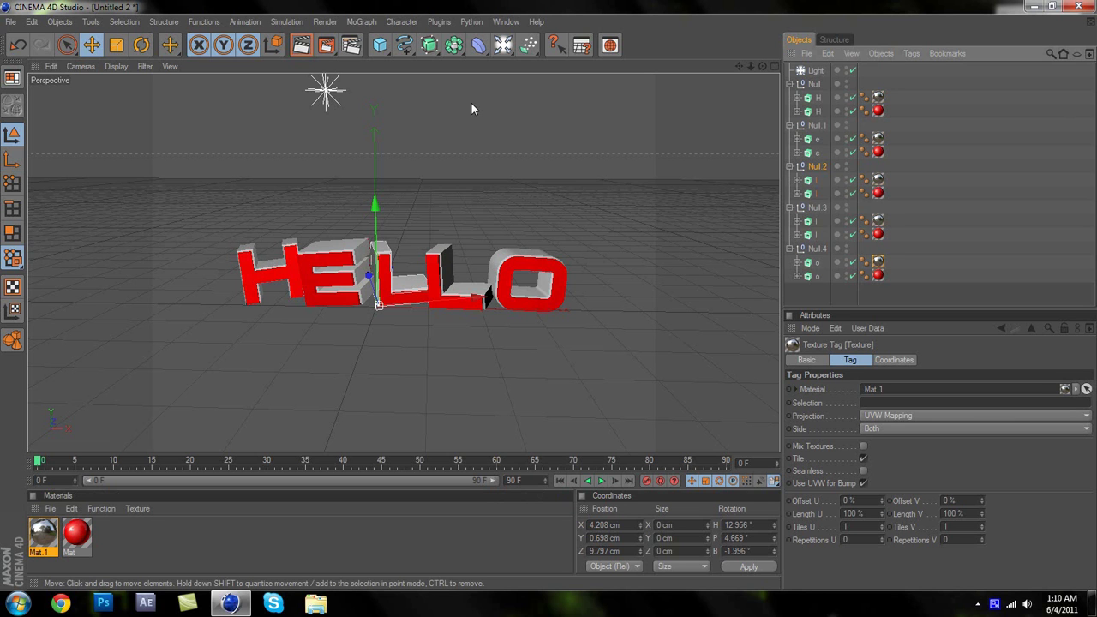
left_click(301, 46)
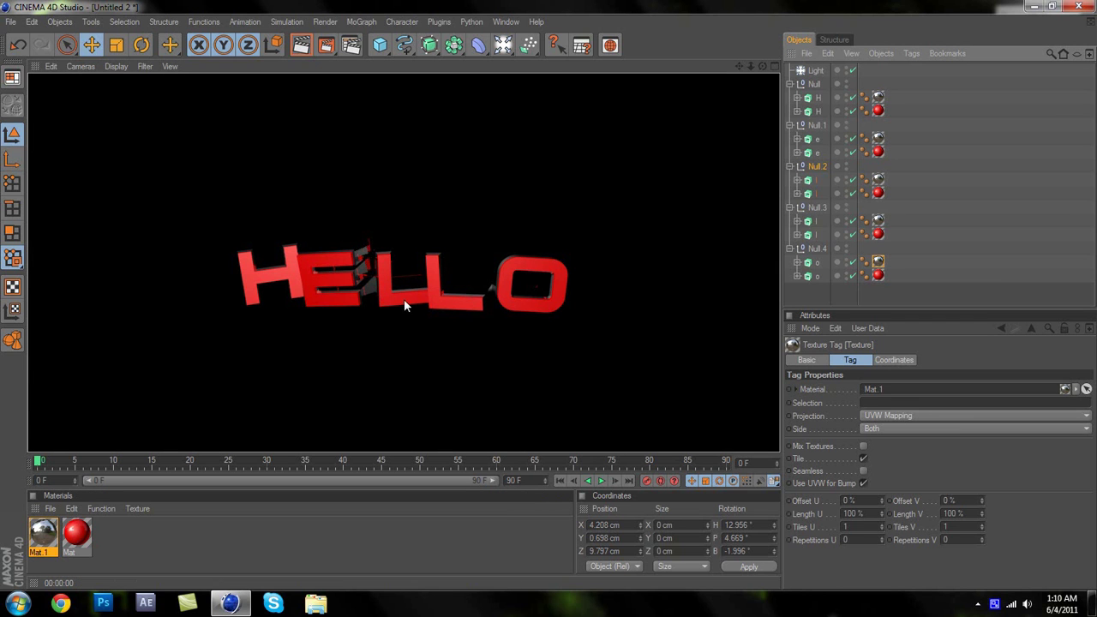
left_click(472, 237)
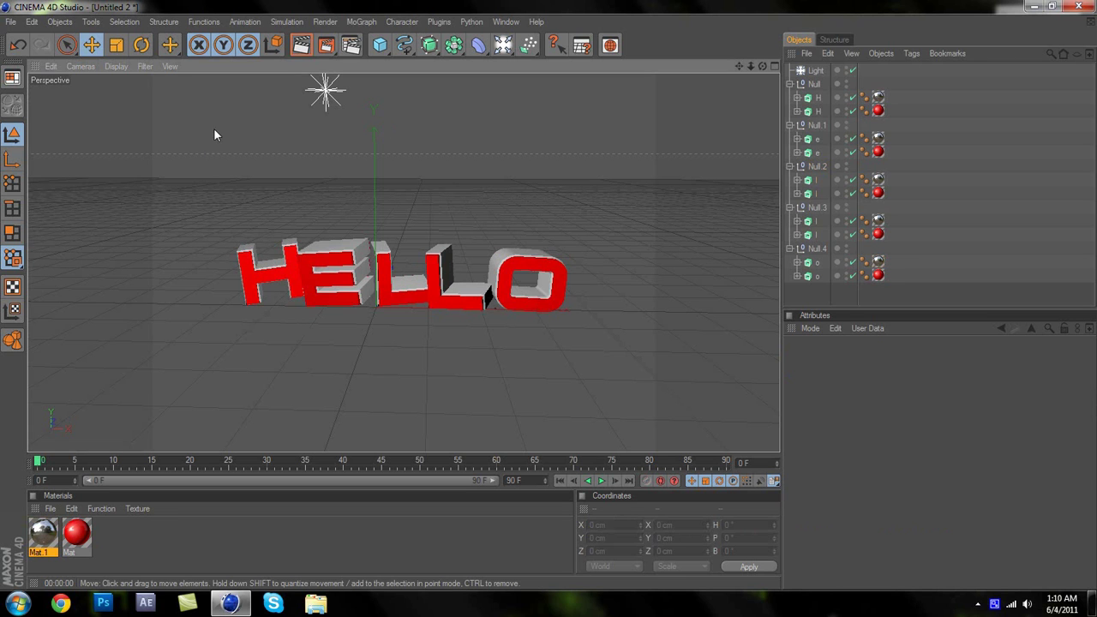
- Set the render output size to 1280 x 720 pixels in the render settings
left_click(351, 47)
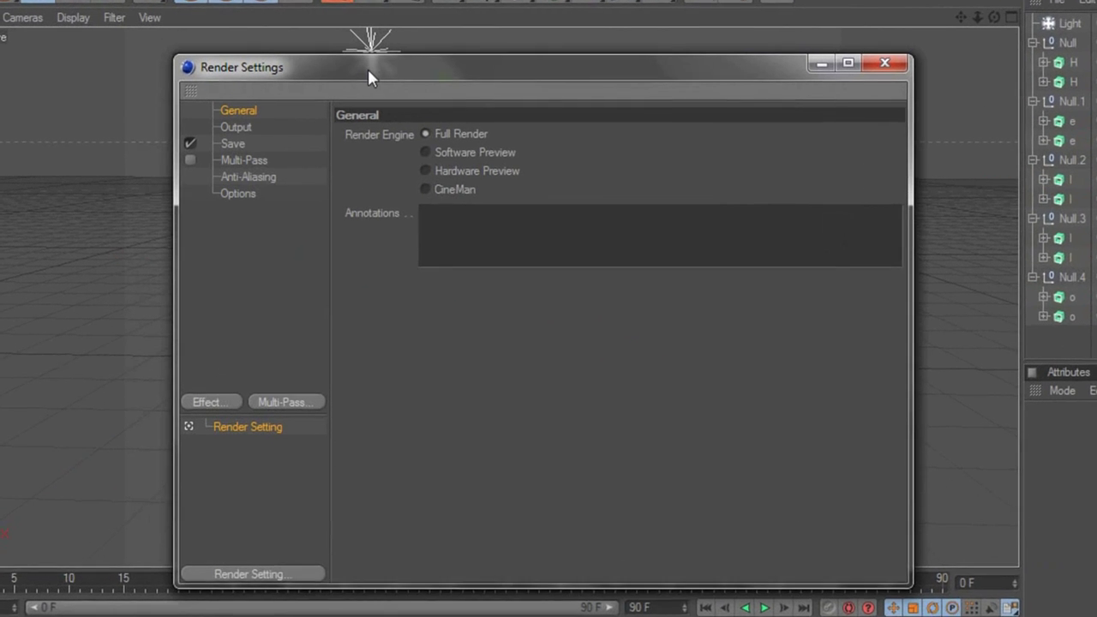
left_click(240, 128)
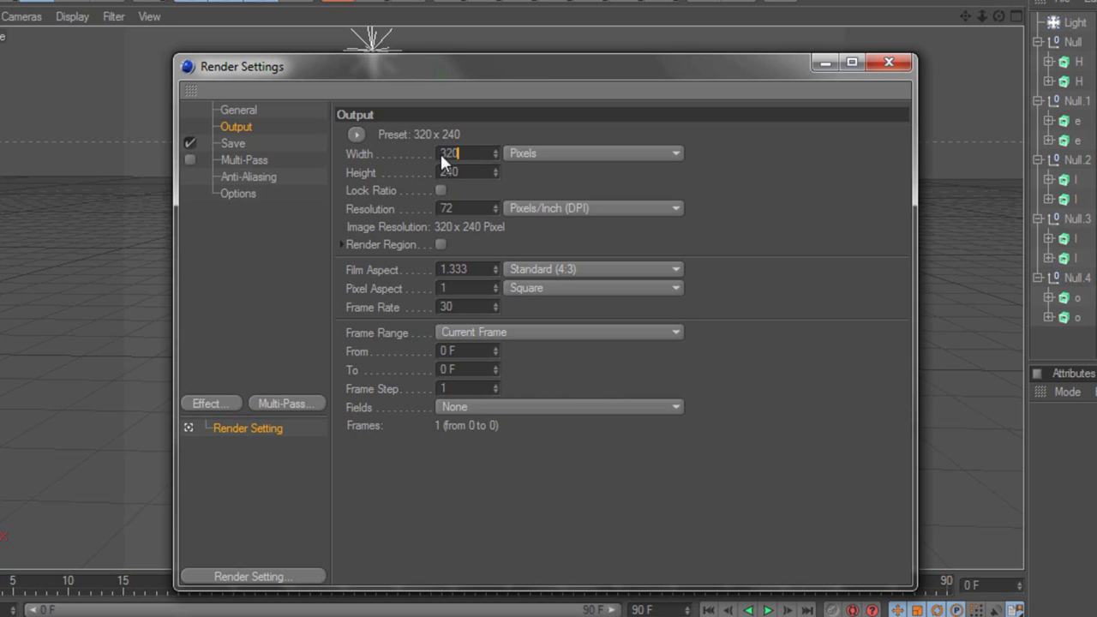
type("1280")
key("Tab")
type("720")
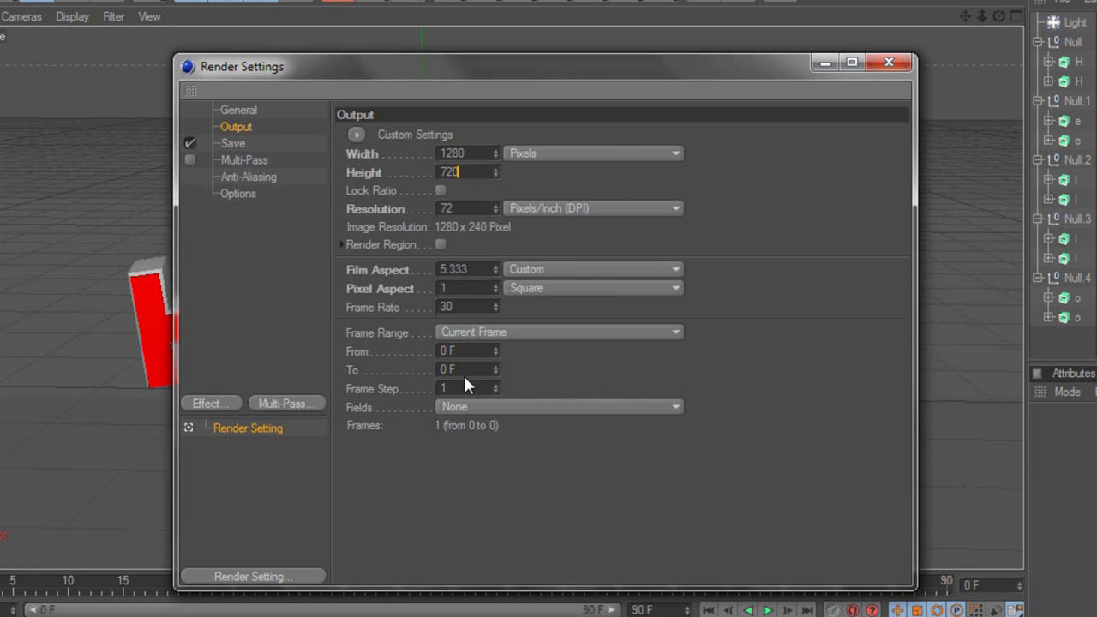
- Set the render to save on the Desktop under the file name Hello
left_click(230, 144)
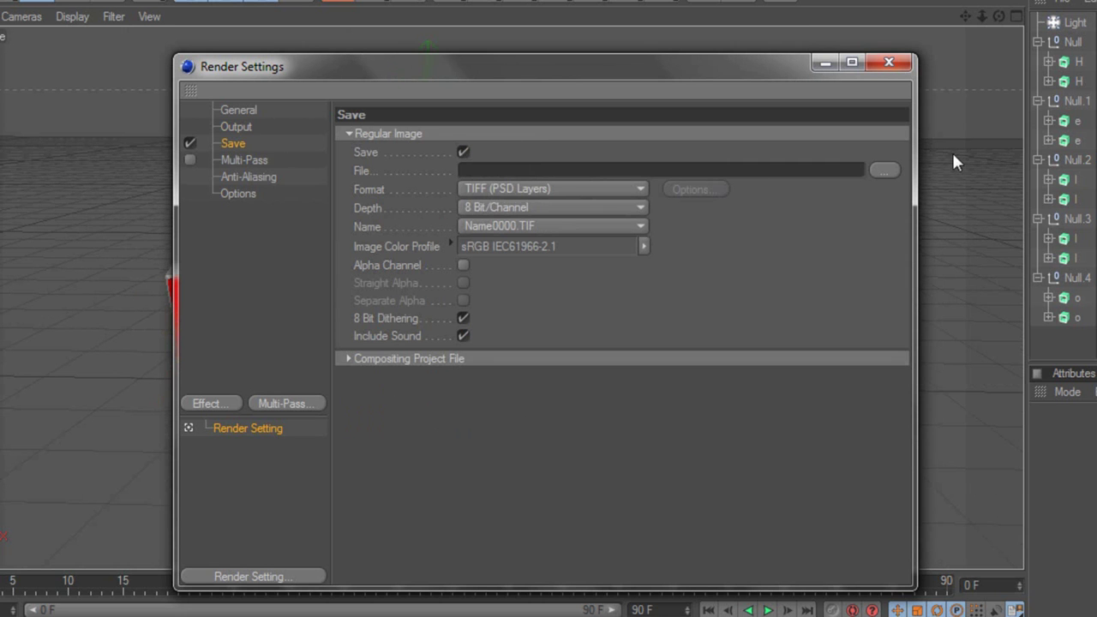
left_click(885, 172)
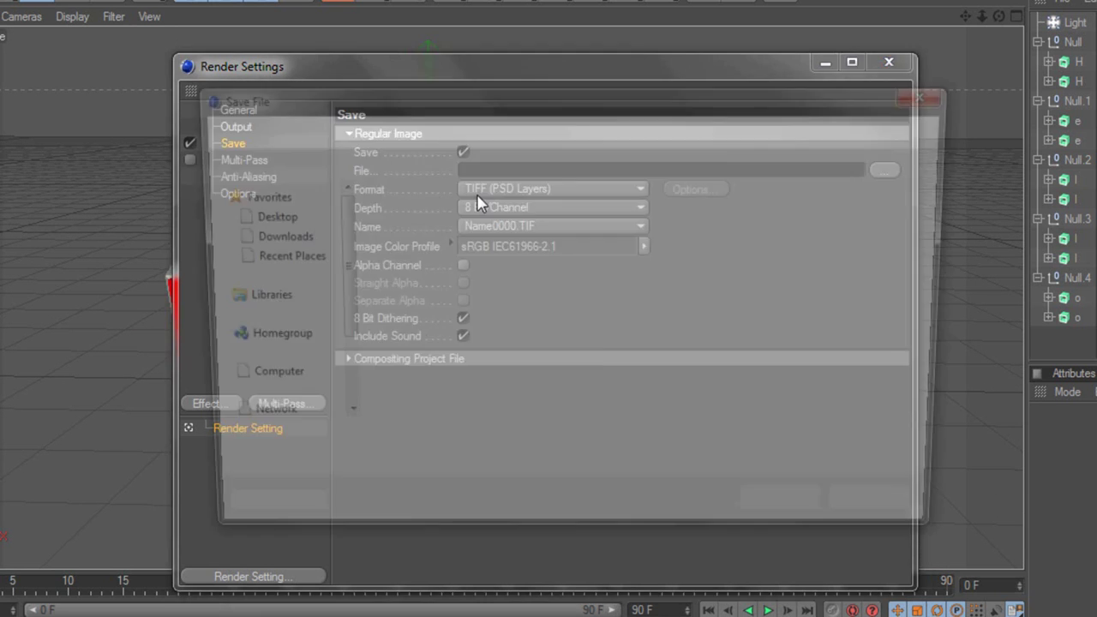
left_click(341, 454)
type("Hello")
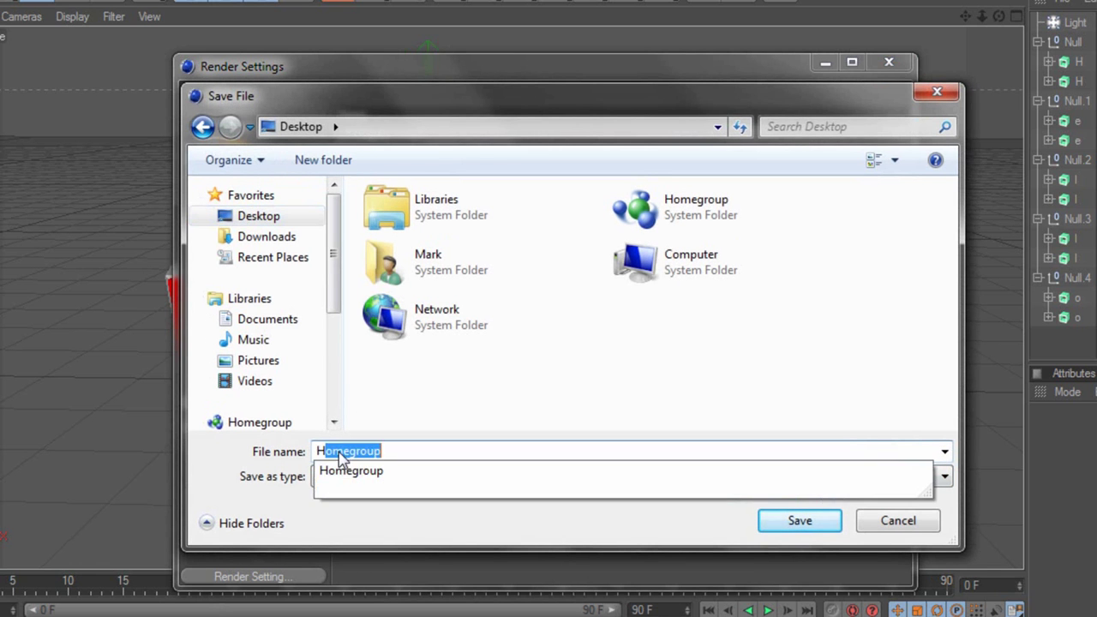
key("Return")
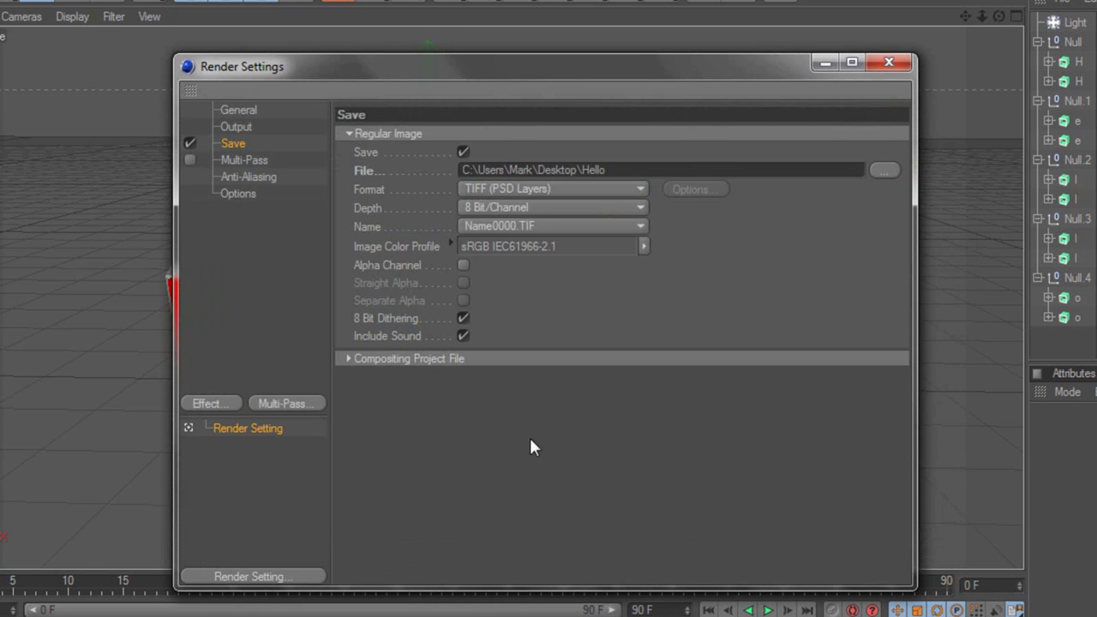
- Set the saved image format to PNG and enable the Alpha Channel
left_click(533, 188)
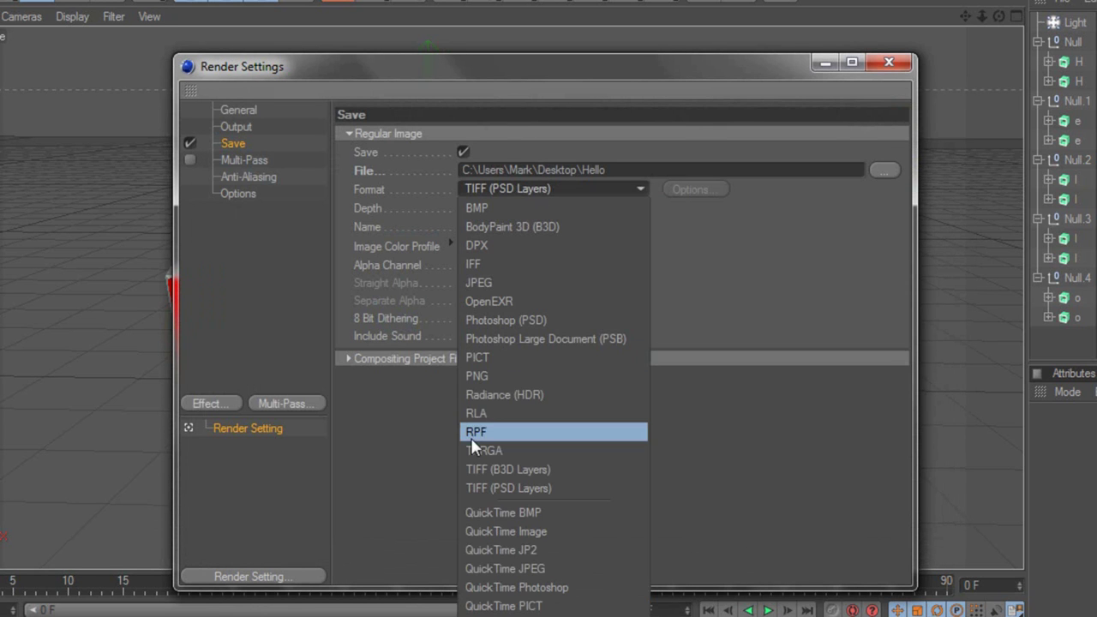
left_click(485, 376)
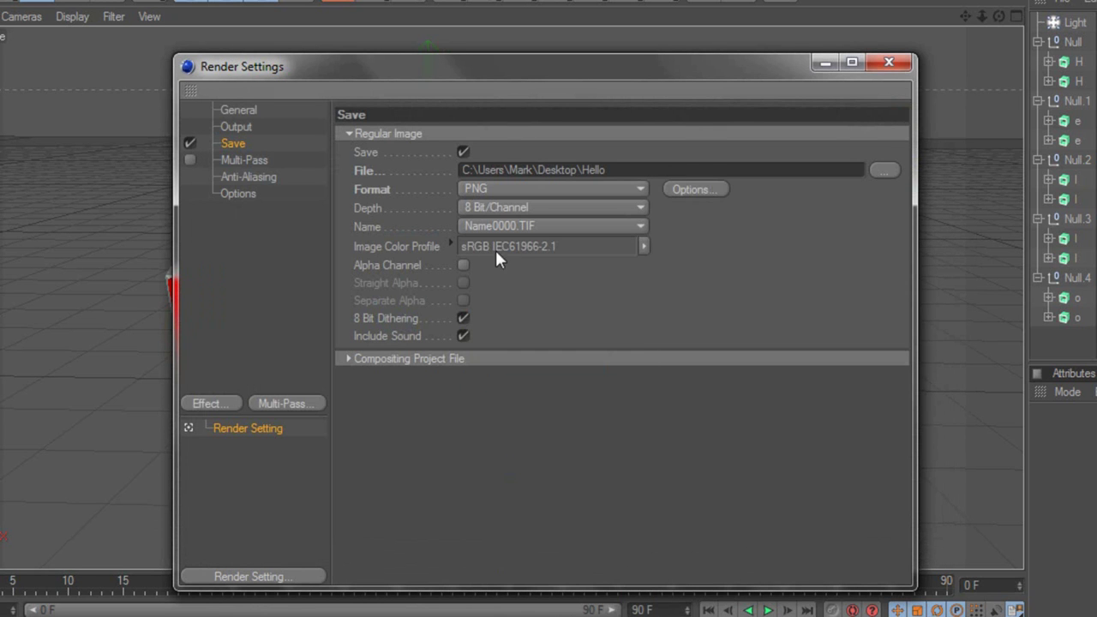
left_click(463, 266)
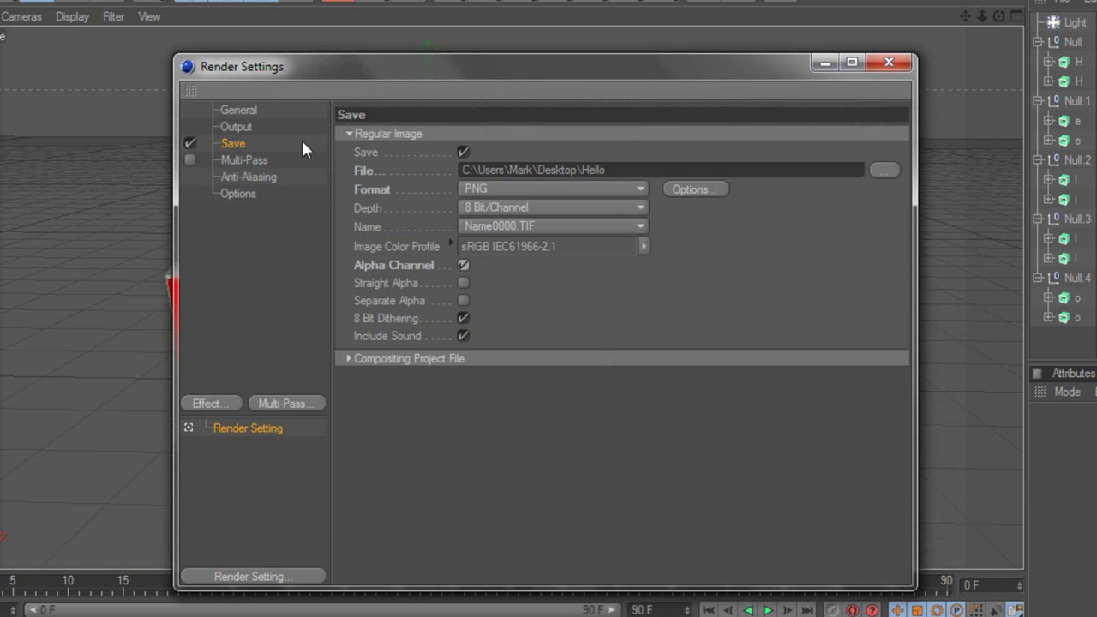
- Set render Anti-Aliasing to Best, check the render options and close the render settings
left_click(246, 179)
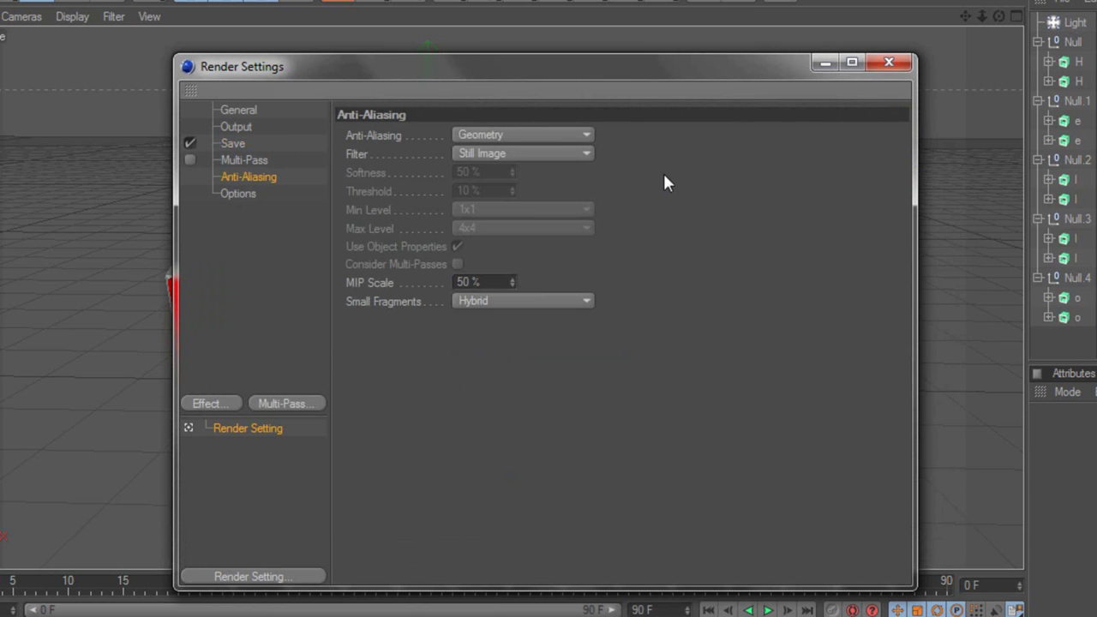
left_click(501, 135)
left_click(482, 191)
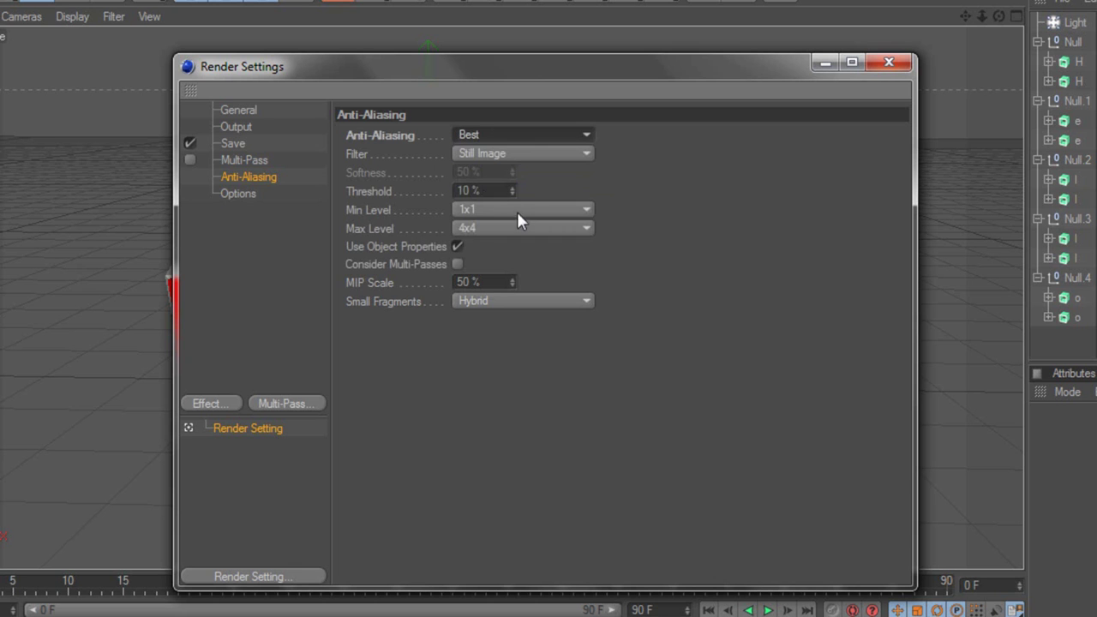
left_click(234, 194)
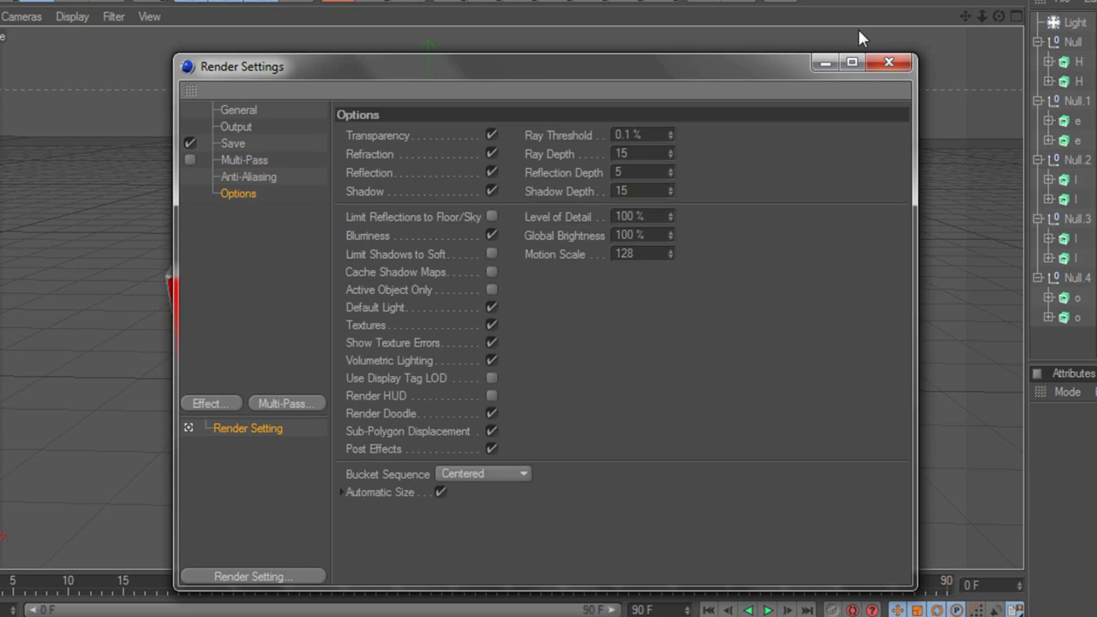
left_click(892, 64)
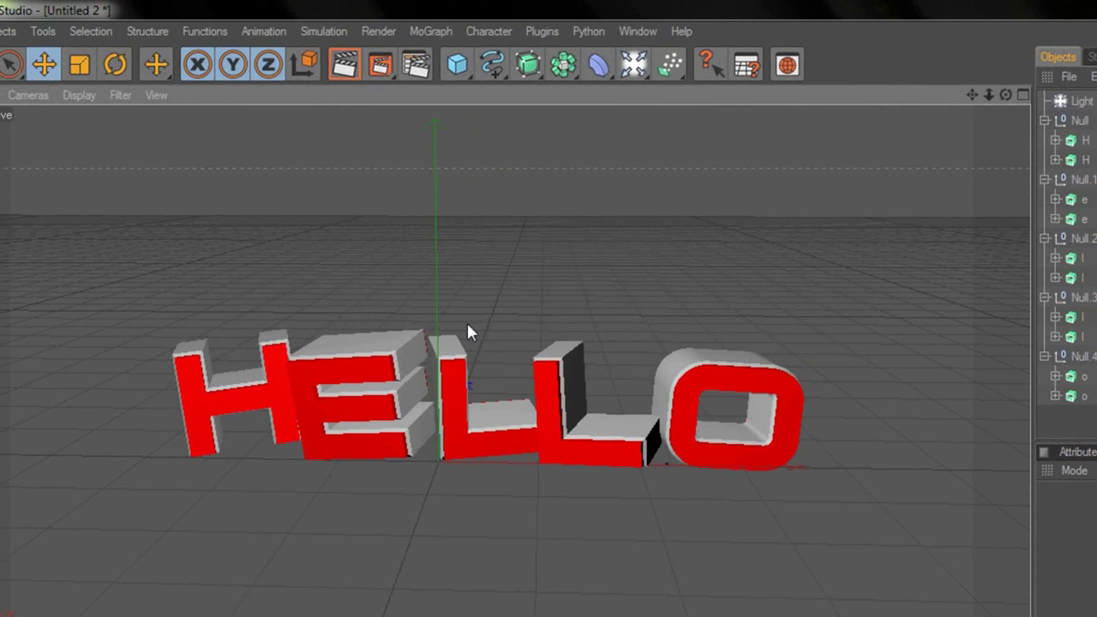
- Render the scene to the Picture Viewer, then minimize CINEMA 4D and view the saved Hello image from the desktop
left_click(379, 65)
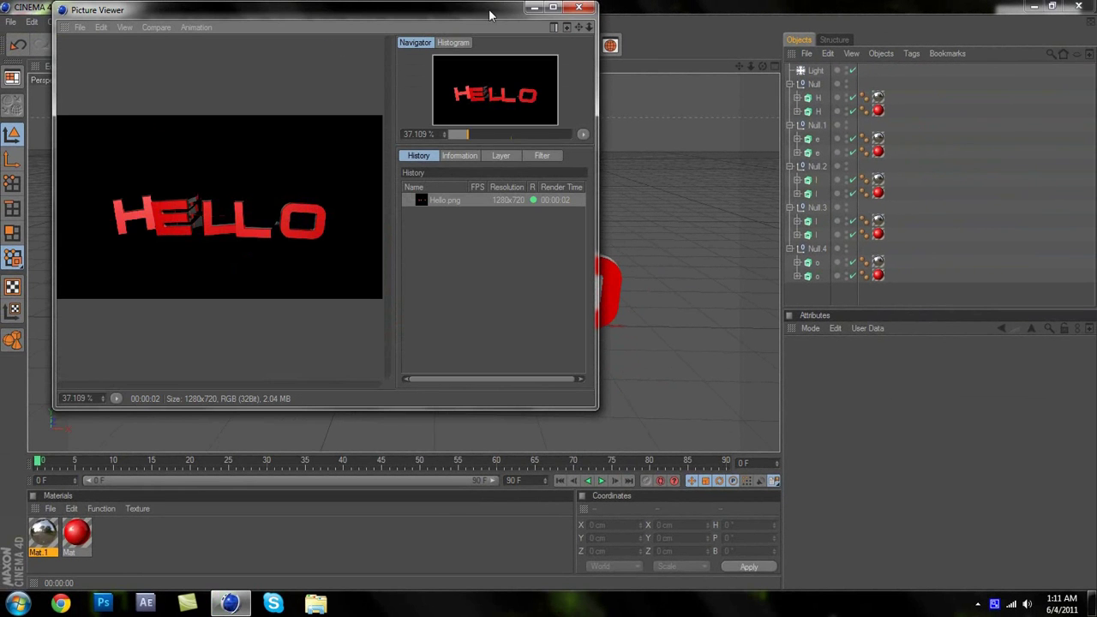
left_click(578, 8)
left_click(1035, 6)
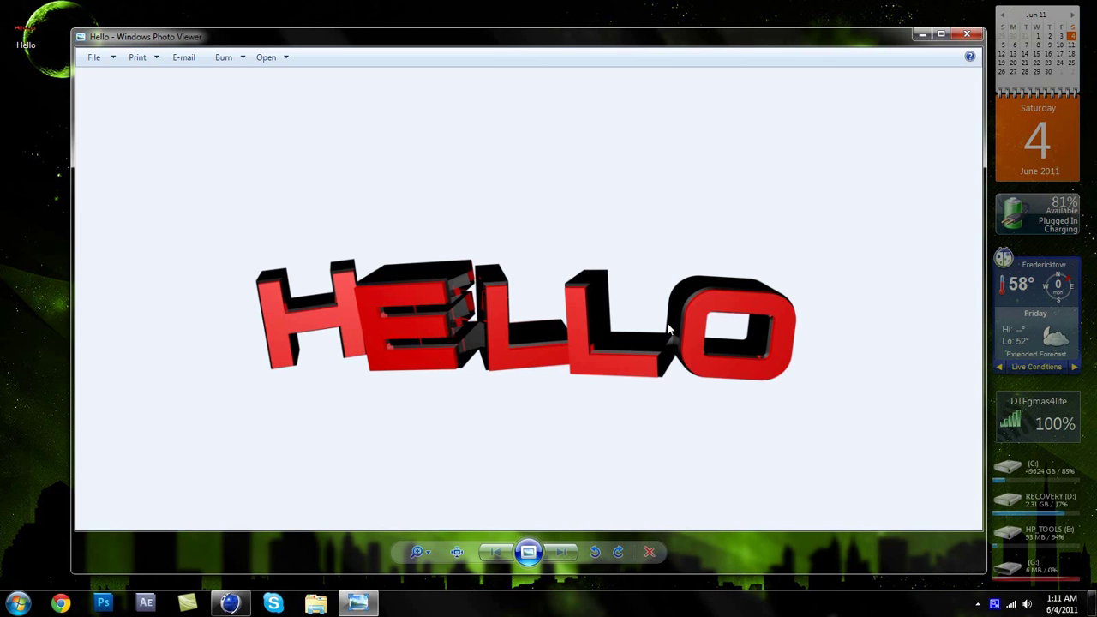
left_click(967, 34)
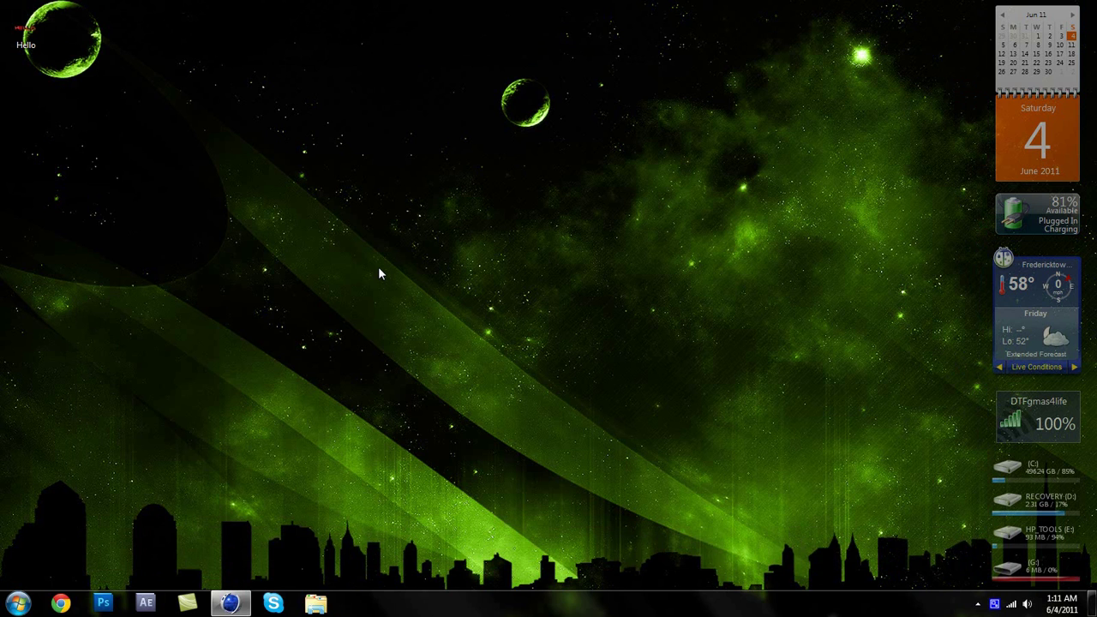